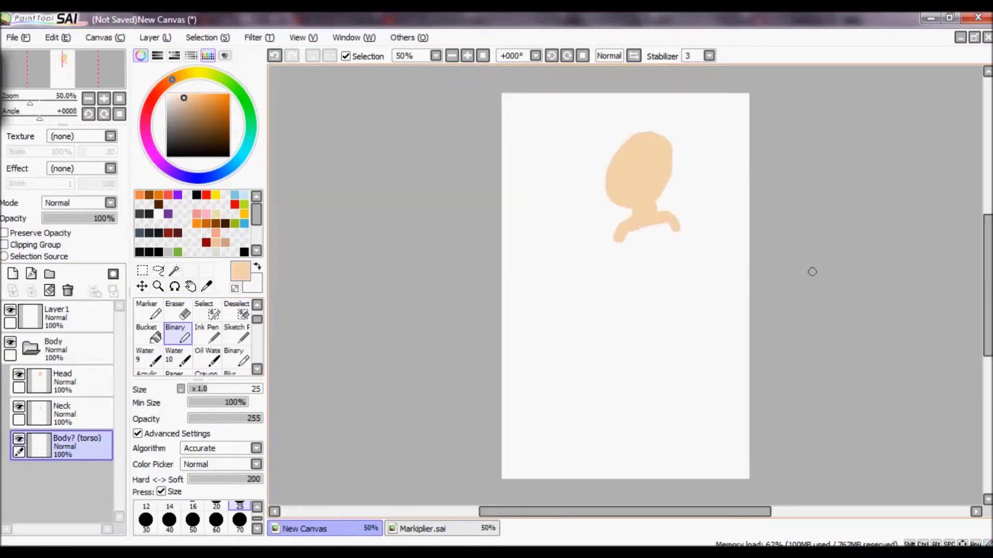
Step: Paint a long skin-toned torso below the neck on the Body? (torso) layer
{"action": "left_click_drag", "start_coordinate": [646, 72], "coordinate": [520, 222]}
{"action": "mouse_move", "coordinate": [703, 175]}
{"action": "left_mouse_down"}
{"action": "mouse_move", "coordinate": [680, 100]}
{"action": "mouse_move", "coordinate": [626, 414]}
{"action": "left_mouse_up"}
{"action": "mouse_move", "coordinate": [527, 222]}
{"action": "left_mouse_down"}
{"action": "mouse_move", "coordinate": [557, 354]}
{"action": "mouse_move", "coordinate": [610, 344]}
{"action": "mouse_move", "coordinate": [579, 310]}
{"action": "mouse_move", "coordinate": [541, 292]}
{"action": "left_mouse_up"}
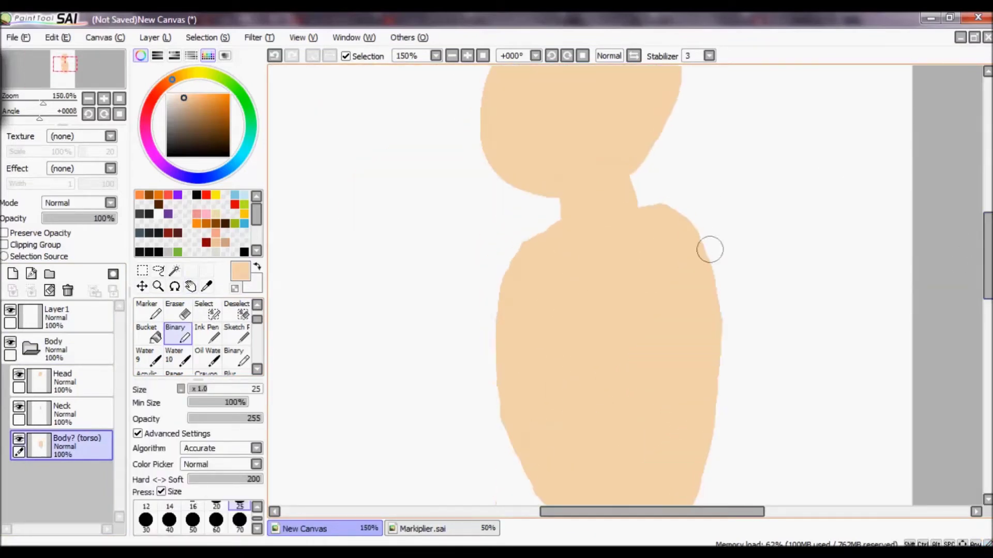
Step: Transform the torso into a narrower shape that sits under the neck
{"action": "key", "text": "ctrl+t"}
{"action": "left_click_drag", "start_coordinate": [497, 221], "coordinate": [508, 203]}
{"action": "key", "text": "Return"}
{"action": "scroll", "coordinate": [629, 258], "scroll_direction": "down", "scroll_amount": 2}
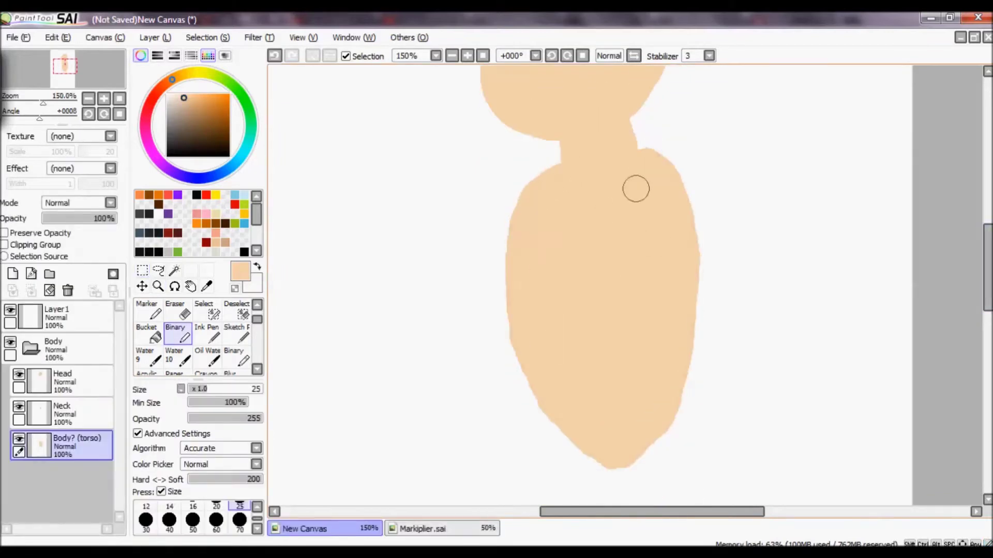
{"action": "scroll", "coordinate": [630, 163], "scroll_direction": "up", "scroll_amount": 2}
{"action": "left_click", "coordinate": [237, 333]}
{"action": "left_click", "coordinate": [205, 195]}
{"action": "left_click", "coordinate": [12, 273]}
{"action": "left_click_drag", "start_coordinate": [794, 166], "coordinate": [676, 262]}
{"action": "left_click_drag", "start_coordinate": [796, 103], "coordinate": [900, 170]}
{"action": "key", "text": "ctrl+z"}
{"action": "key", "text": "ctrl+z"}
{"action": "key", "text": "ctrl+z"}
{"action": "key", "text": "ctrl+z"}
Step: Add two layers named Leg1 and Leg2 below the torso layer
{"action": "left_click", "coordinate": [175, 333]}
{"action": "left_click", "coordinate": [12, 274]}
{"action": "double_click", "coordinate": [77, 444]}
{"action": "key", "text": "Return"}
{"action": "double_click", "coordinate": [78, 443]}
{"action": "type", "text": "Leg2"}
{"action": "key", "text": "Return"}
Step: Name two further body layers Arm1 and Arm2, and group the leg layers in a folder named Legs
{"action": "double_click", "coordinate": [77, 476]}
{"action": "type", "text": "Arm1"}
{"action": "key", "text": "Return"}
{"action": "double_click", "coordinate": [78, 508]}
{"action": "type", "text": "Arm2"}
{"action": "key", "text": "Return"}
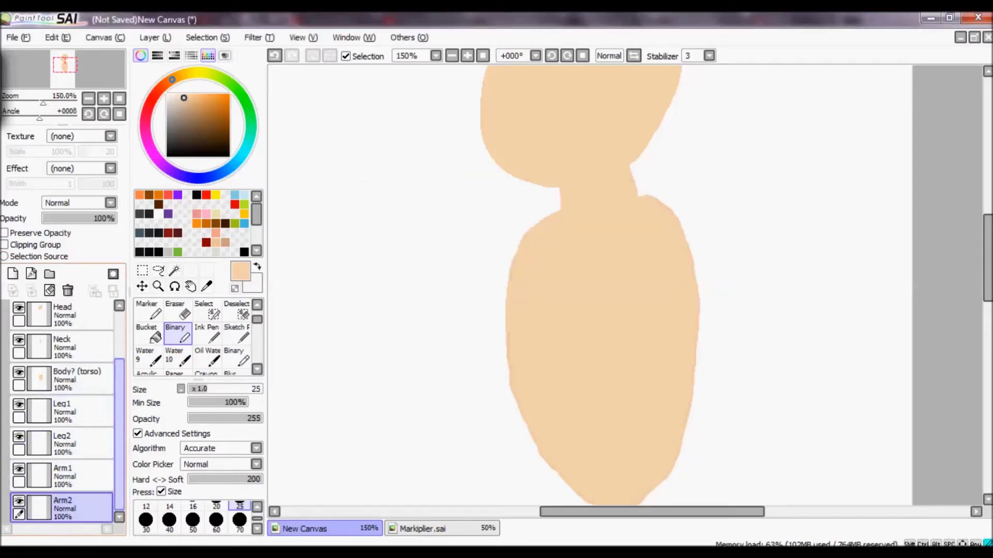
{"action": "type", "text": "Legs"}
{"action": "key", "text": "Return"}
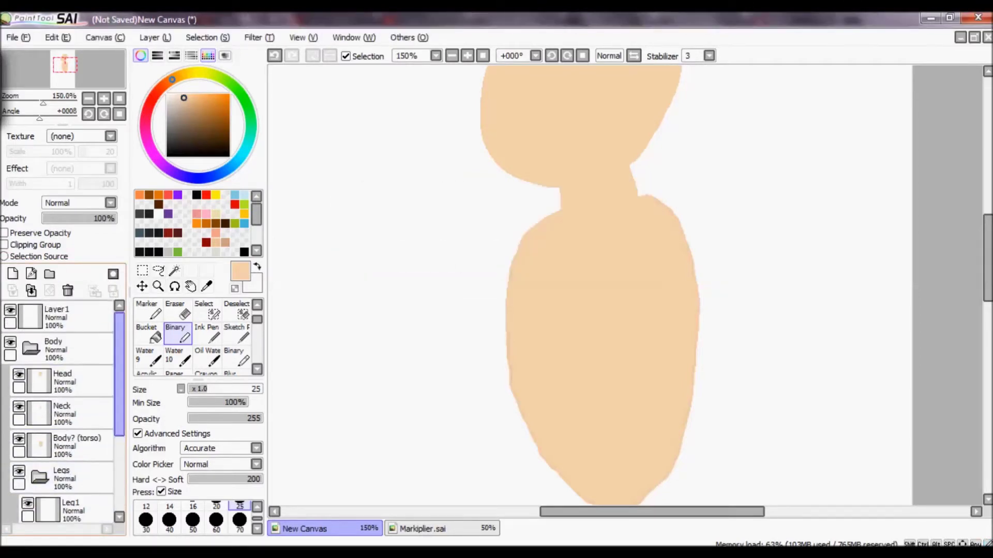
Step: Add a Face layer above the Body folder and a Hair folder containing a layer named Hair(colour)
{"action": "left_click", "coordinate": [77, 317]}
{"action": "key", "text": "ctrl+minus"}
{"action": "key", "text": "ctrl+minus"}
{"action": "key", "text": "ctrl+minus"}
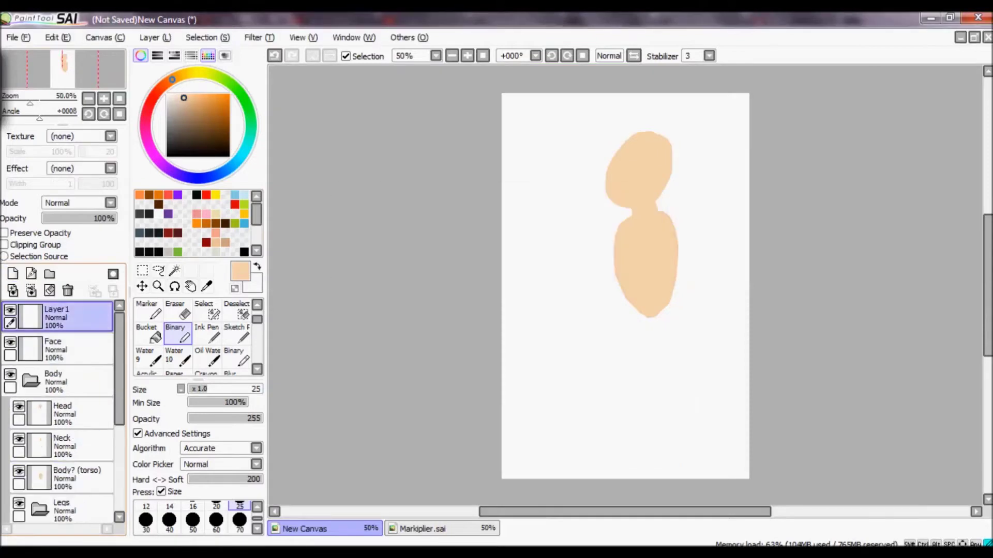
{"action": "type", "text": "("}
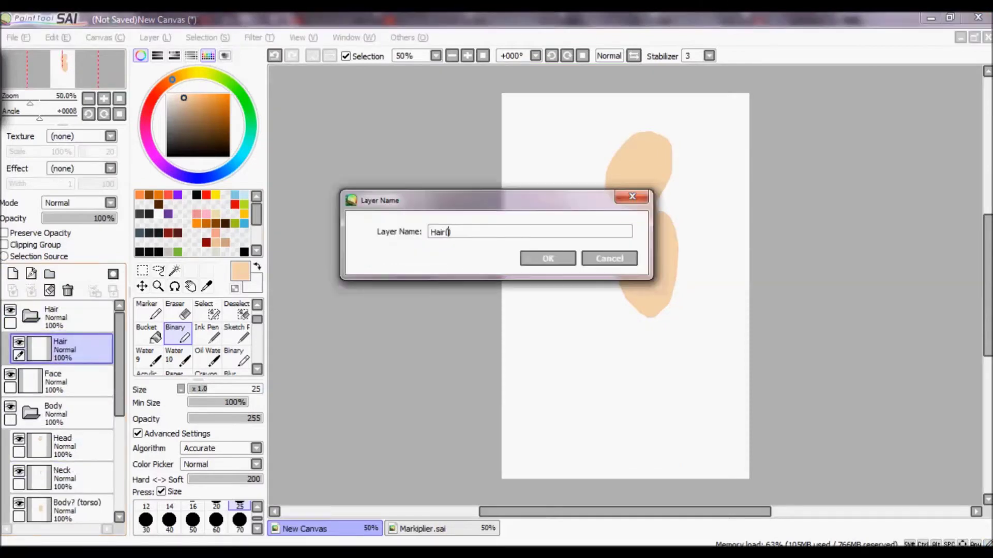
{"action": "type", "text": "Colour)"}
{"action": "key", "text": "Return"}
Step: Paint a rounded pinkish nose on the Face layer near the front edge of the head
{"action": "key", "text": "ctrl+plus"}
{"action": "key", "text": "ctrl+plus"}
{"action": "key", "text": "ctrl+plus"}
{"action": "left_click", "coordinate": [78, 413]}
{"action": "key", "text": "space"}
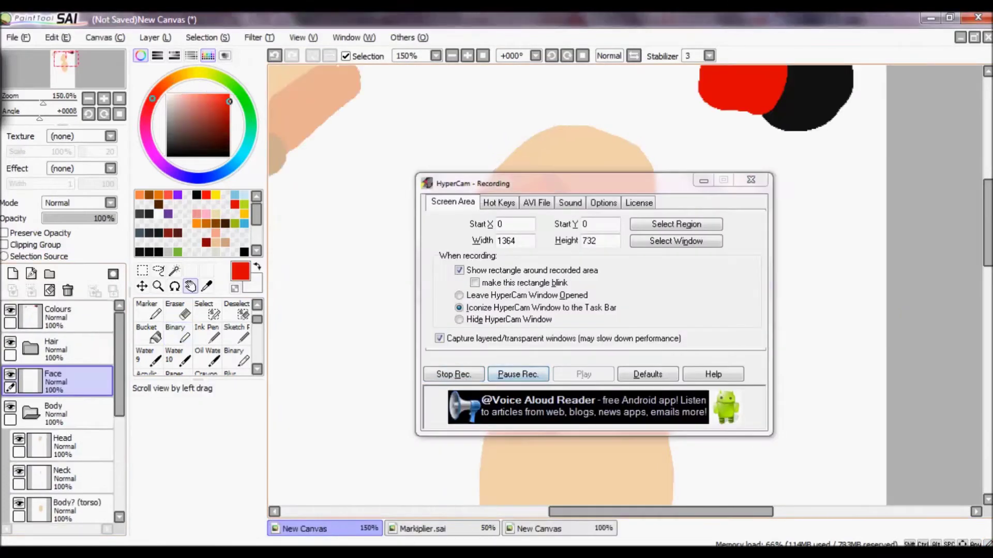
{"action": "left_click_drag", "start_coordinate": [393, 295], "coordinate": [380, 280]}
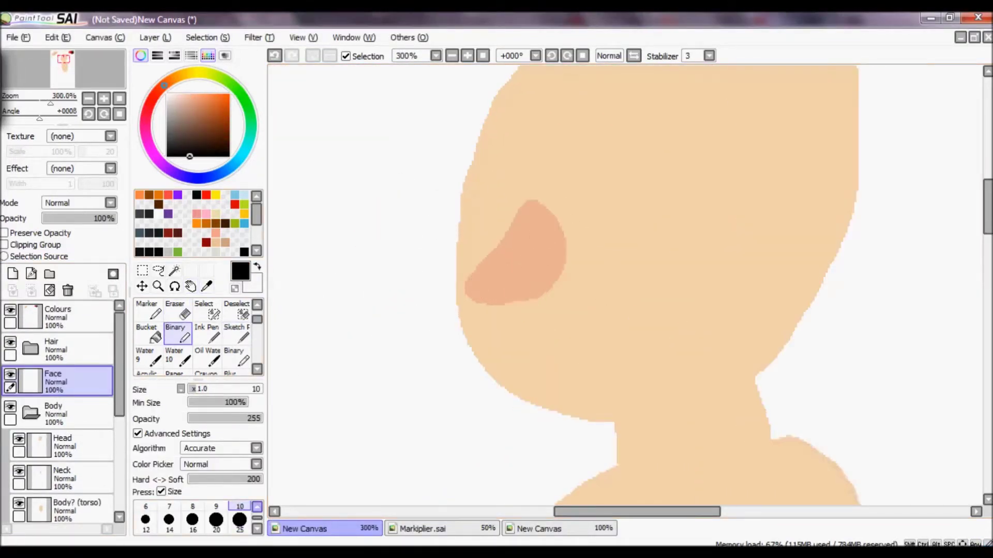
Step: Name a new face layer Glasses and draw a black open smile outline below the nose
{"action": "type", "text": "Glasses"}
{"action": "key", "text": "Return"}
{"action": "left_click", "coordinate": [62, 414]}
{"action": "left_click_drag", "start_coordinate": [654, 161], "coordinate": [608, 264]}
{"action": "key", "text": "ctrl+z"}
Step: Cut the mouth outline with the Lasso, paste it onto its own layer and name that layer Mouth lines
{"action": "left_click", "coordinate": [158, 269]}
{"action": "key", "text": "ctrl+x"}
{"action": "key", "text": "ctrl+v"}
{"action": "type", "text": "Mouth lines"}
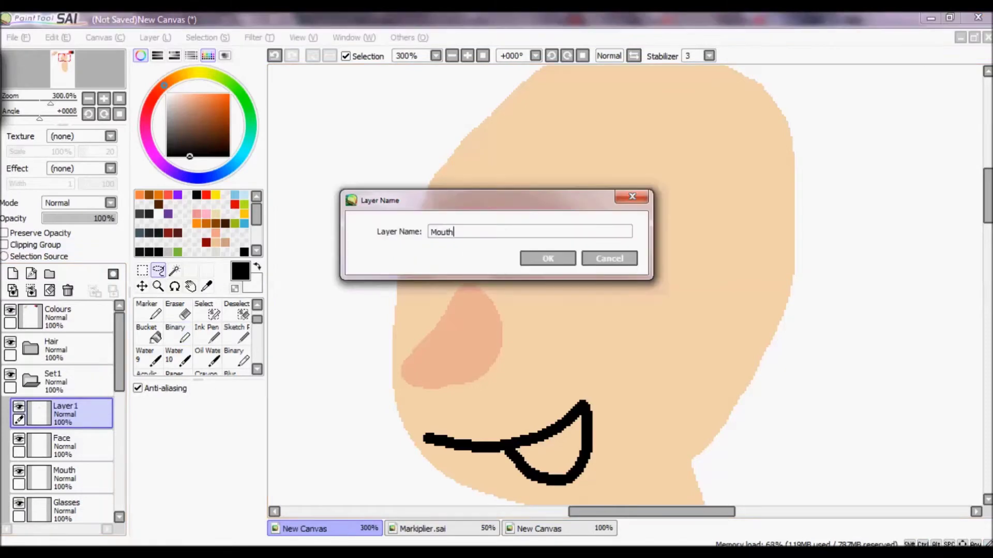
{"action": "key", "text": "Return"}
Step: Name the face layers Nose and Eye1, and rename their folder Face
{"action": "type", "text": "Nose"}
{"action": "key", "text": "Return"}
{"action": "type", "text": "Eye1"}
{"action": "key", "text": "Return"}
{"action": "type", "text": "Face"}
{"action": "key", "text": "Return"}
Step: Paint two thick slanted black eyes above the nose with the Binary pen, using the Eye1 and Eye2 layers
{"action": "left_click", "coordinate": [175, 334]}
{"action": "mouse_move", "coordinate": [613, 254]}
{"action": "left_mouse_down"}
{"action": "mouse_move", "coordinate": [632, 195]}
{"action": "mouse_move", "coordinate": [590, 298]}
{"action": "left_mouse_up"}
{"action": "key", "text": "ctrl+z"}
{"action": "left_click", "coordinate": [62, 445]}
{"action": "left_click_drag", "start_coordinate": [455, 140], "coordinate": [449, 243]}
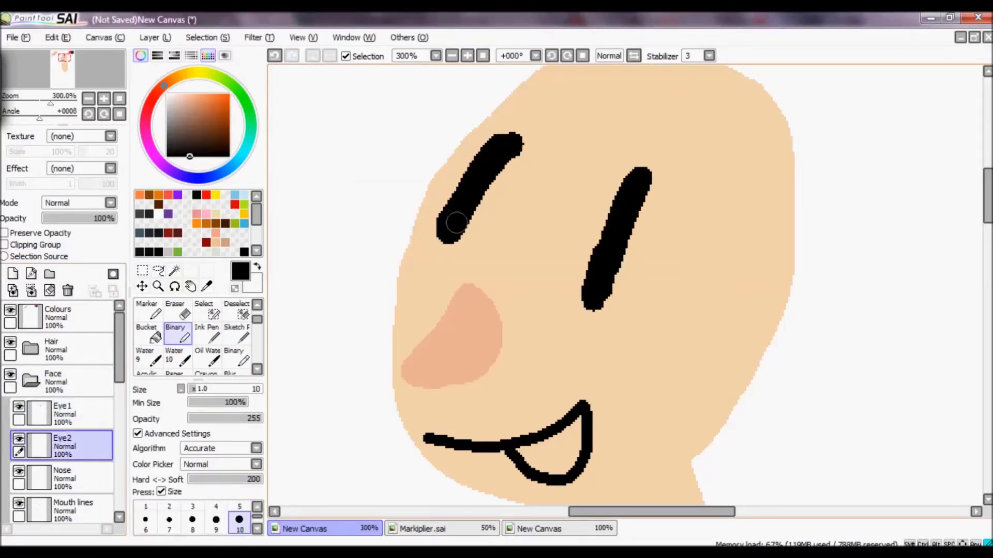
Step: Move the Glasses layer above Nose and draw black rectangular glasses over the eyes with a size 5 Binary pen
{"action": "left_click", "coordinate": [62, 435]}
{"action": "left_click", "coordinate": [240, 507]}
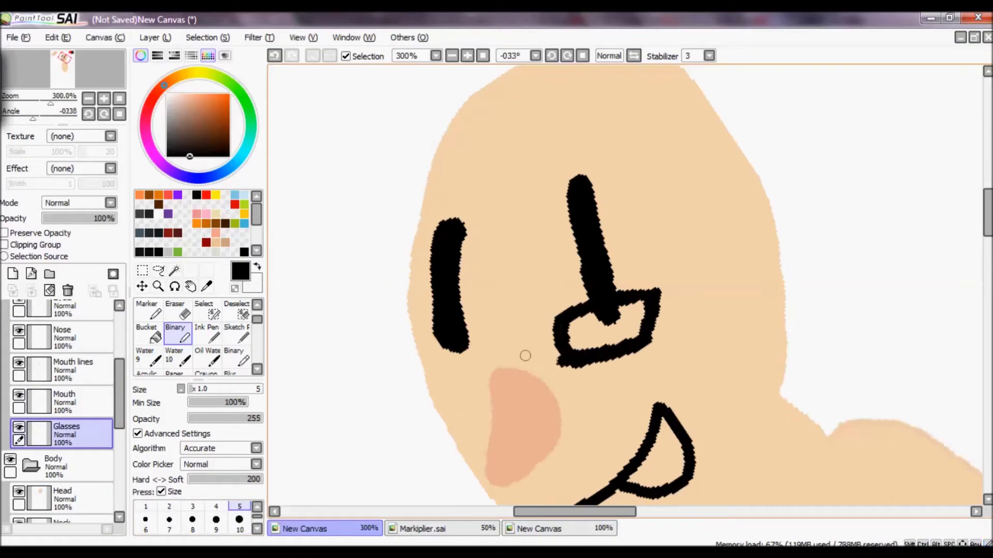
{"action": "key", "text": "ctrl+z"}
{"action": "left_click_drag", "start_coordinate": [62, 434], "coordinate": [62, 336]}
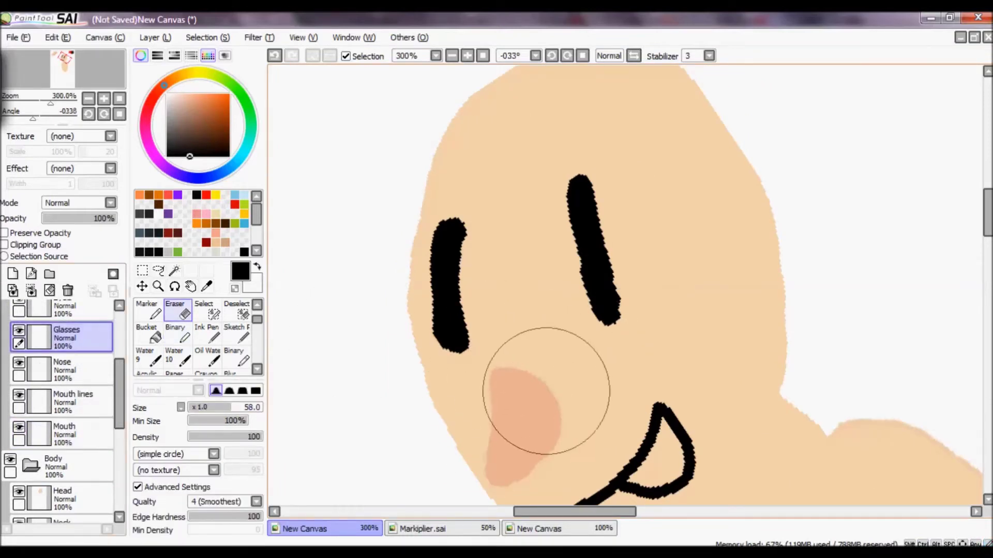
{"action": "left_click_drag", "start_coordinate": [552, 299], "coordinate": [642, 301]}
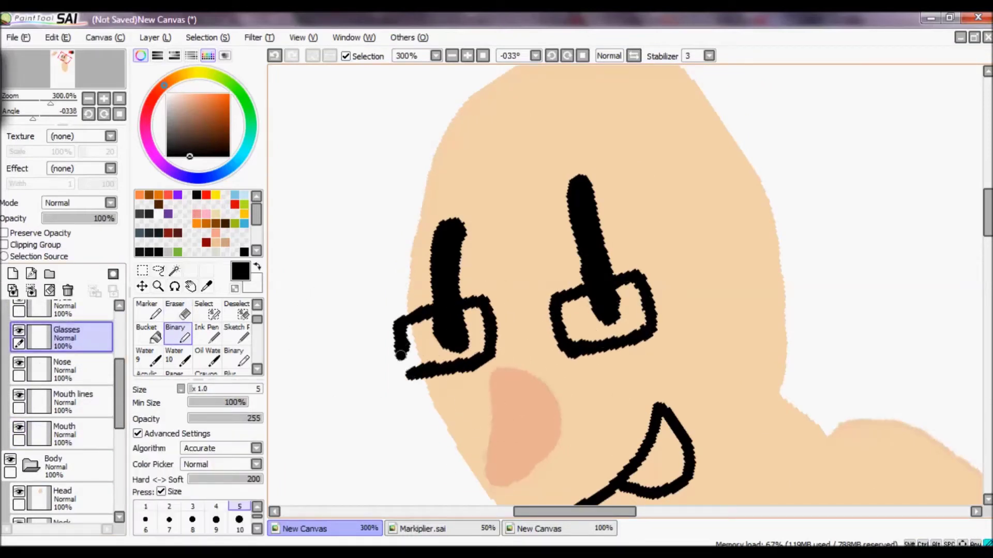
{"action": "key", "text": "Delete"}
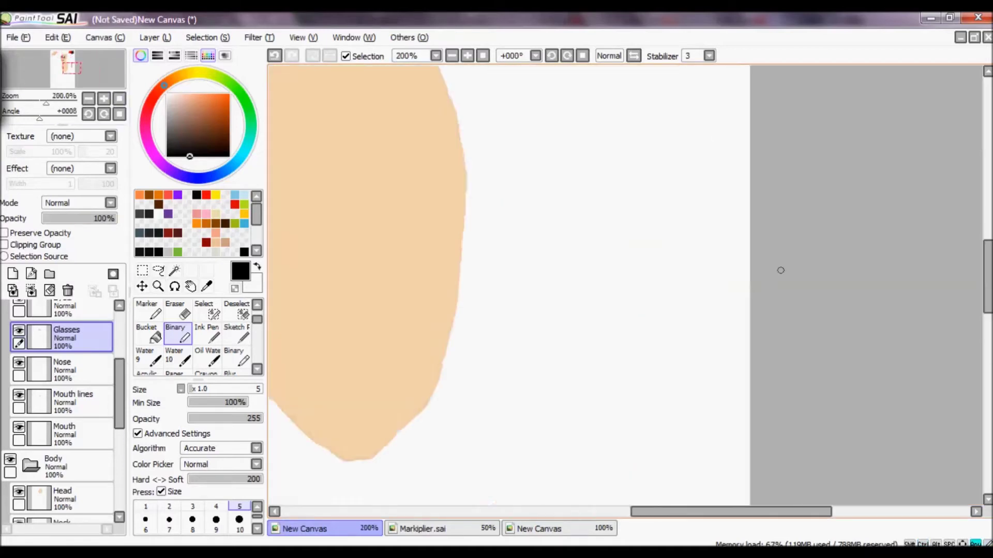
Step: Outline a spiky swept-up hairstyle in the red swatch colour on the Hair(colour) layer
{"action": "left_click", "coordinate": [62, 382]}
{"action": "left_click", "coordinate": [745, 155], "text": "alt"}
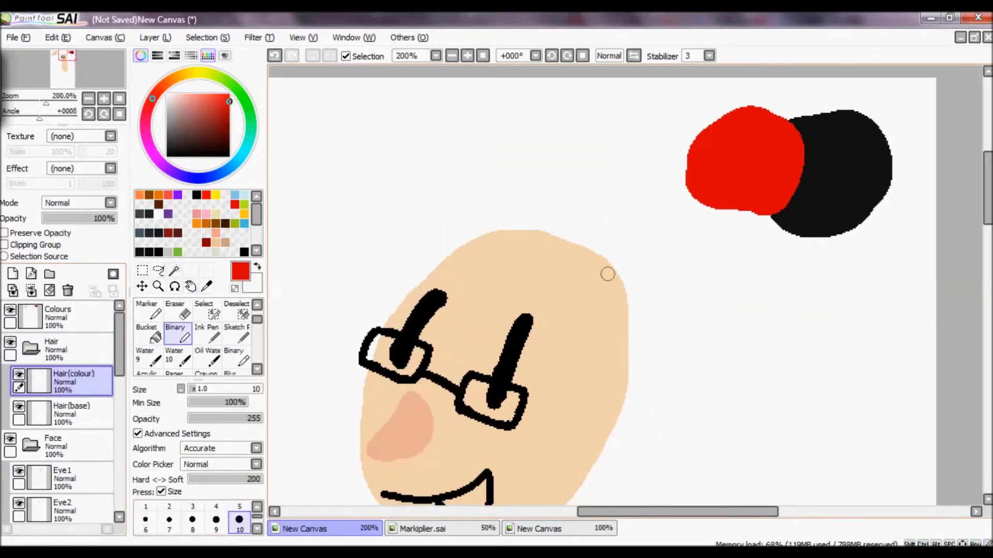
{"action": "left_click_drag", "start_coordinate": [626, 297], "coordinate": [495, 156]}
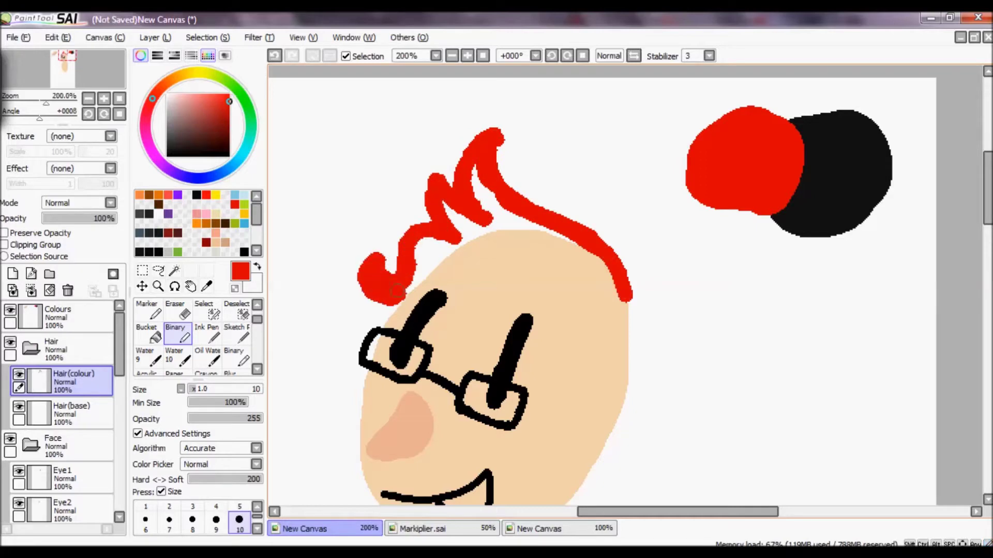
Step: Paint black side hair at the back of the head on Hair(base) and set the layer's opacity to 49%
{"action": "left_click", "coordinate": [62, 414]}
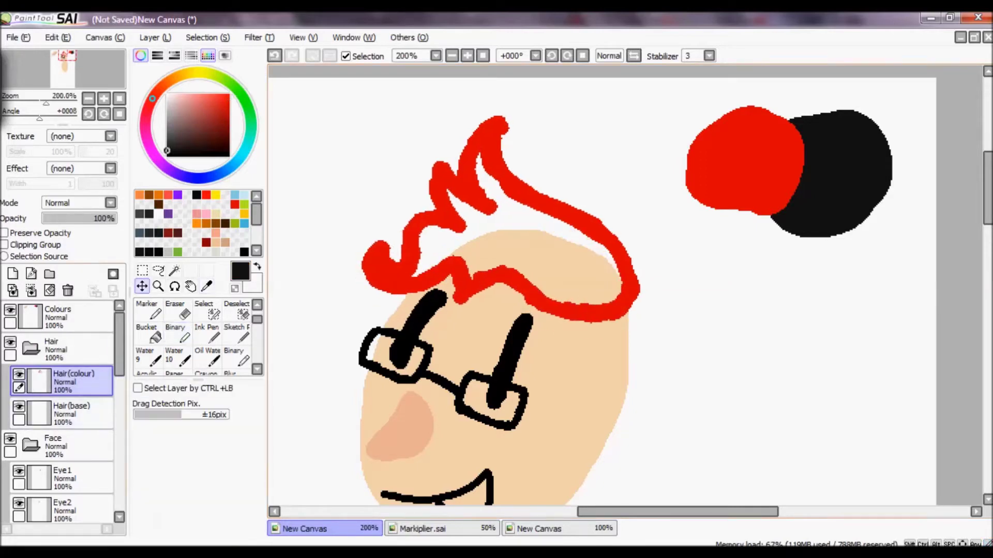
{"action": "left_click", "coordinate": [833, 227], "text": "alt"}
{"action": "left_click_drag", "start_coordinate": [579, 323], "coordinate": [580, 357]}
{"action": "key", "text": "n"}
{"action": "left_click_drag", "start_coordinate": [578, 390], "coordinate": [583, 340]}
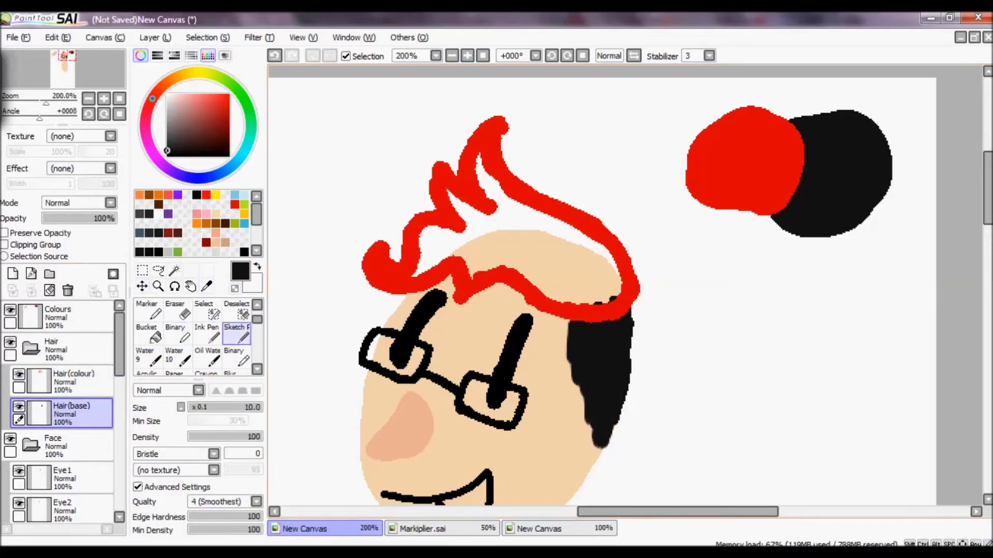
{"action": "left_click_drag", "start_coordinate": [115, 218], "coordinate": [78, 218]}
Step: Fill the hair outline with solid red on the Hair(colour) layer using the Binary pen
{"action": "left_click", "coordinate": [72, 380]}
{"action": "left_click", "coordinate": [745, 155], "text": "alt"}
{"action": "left_click", "coordinate": [178, 333]}
{"action": "mouse_move", "coordinate": [465, 197]}
{"action": "left_mouse_down"}
{"action": "mouse_move", "coordinate": [450, 253]}
{"action": "mouse_move", "coordinate": [579, 244]}
{"action": "left_mouse_up"}
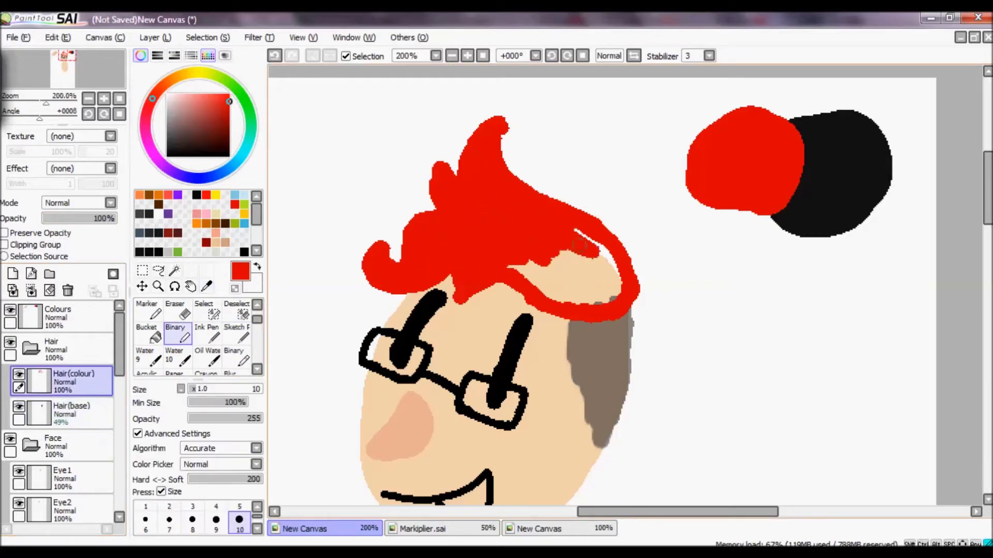
Step: Clean up the black side hair along the head's back edge and set the Hair(base) layer's opacity to 71%
{"action": "scroll", "coordinate": [628, 284], "scroll_direction": "down", "scroll_amount": 4}
{"action": "scroll", "coordinate": [627, 285], "scroll_direction": "up", "scroll_amount": 4}
{"action": "scroll", "coordinate": [579, 310], "scroll_direction": "up", "scroll_amount": 3}
{"action": "key", "text": "e"}
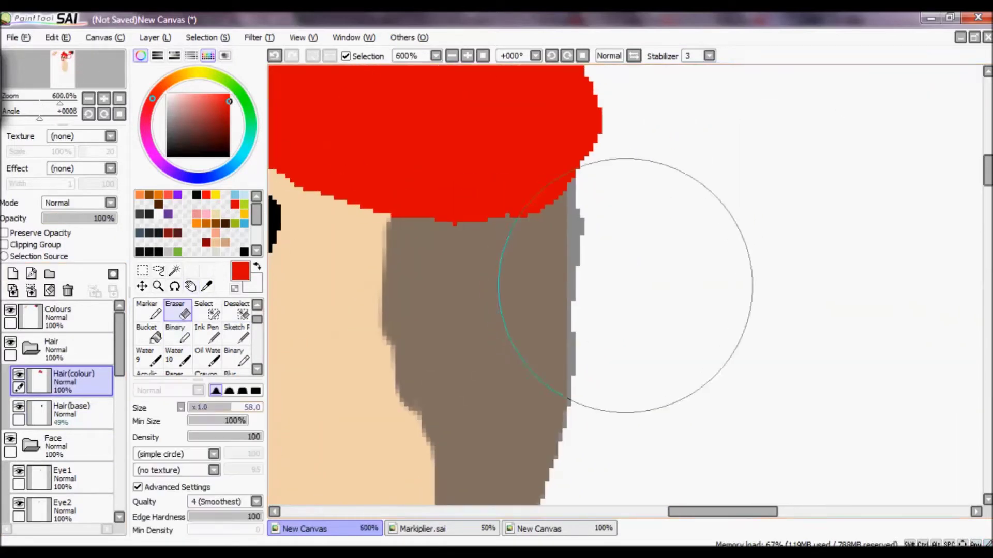
{"action": "key", "text": "ctrl+z"}
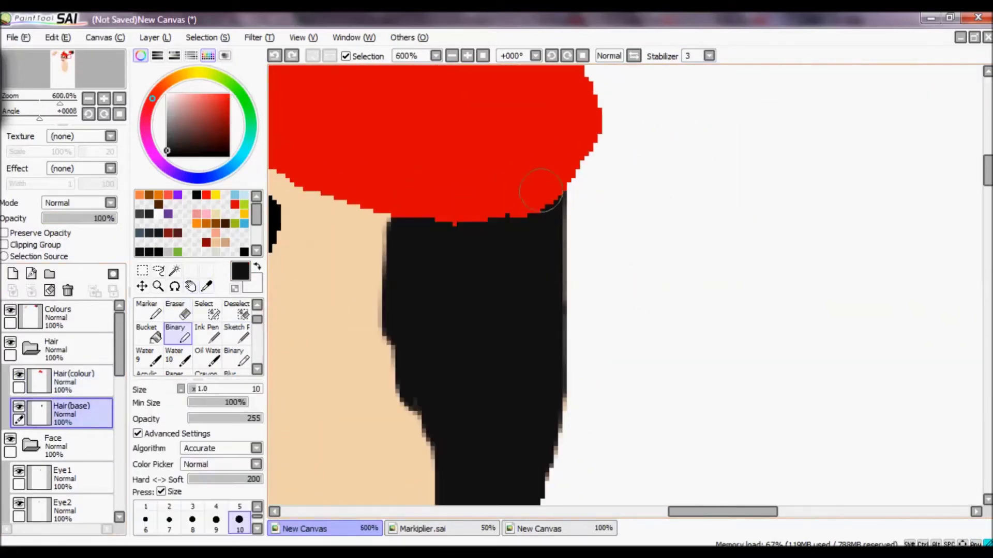
{"action": "key", "text": "n"}
{"action": "left_click_drag", "start_coordinate": [576, 343], "coordinate": [610, 61]}
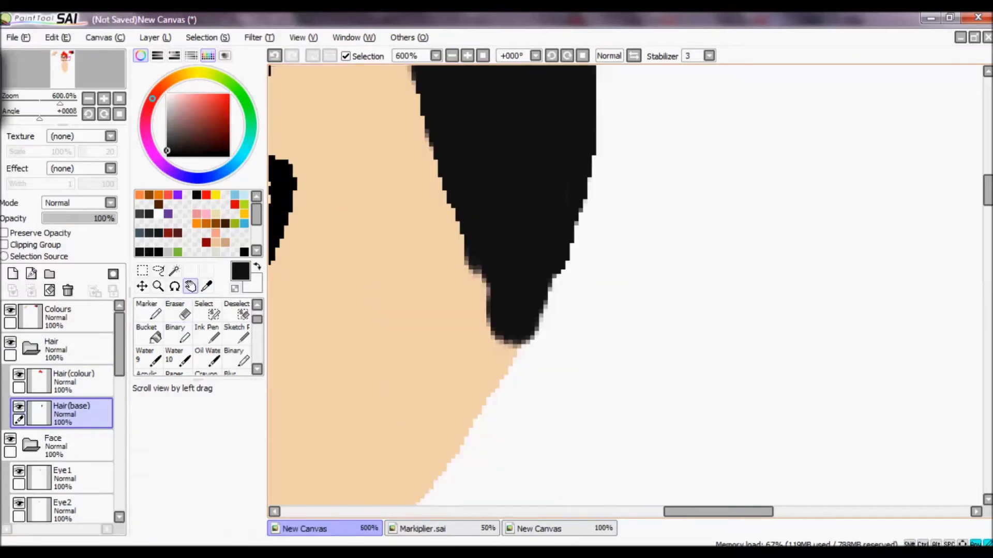
{"action": "scroll", "coordinate": [369, 311], "scroll_direction": "down", "scroll_amount": 4}
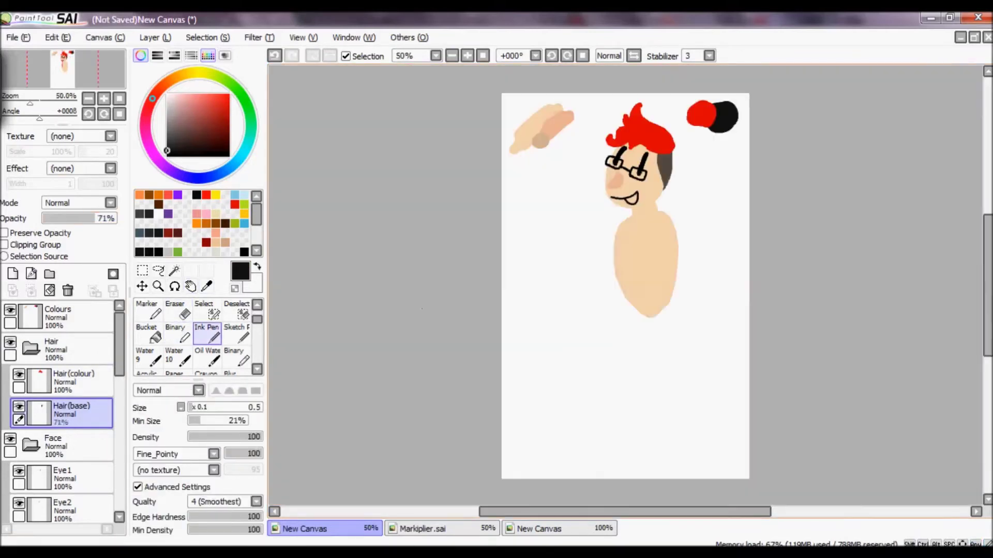
Step: Paint the near leg with a forward-pointing foot in the light skin tone on the Leg1 layer
{"action": "scroll", "coordinate": [421, 308], "scroll_direction": "up", "scroll_amount": 4}
{"action": "left_click_drag", "start_coordinate": [465, 362], "coordinate": [413, 104]}
{"action": "scroll", "coordinate": [62, 414], "scroll_direction": "down", "scroll_amount": 5}
{"action": "mouse_move", "coordinate": [517, 465]}
{"action": "left_mouse_down"}
{"action": "mouse_move", "coordinate": [518, 219]}
{"action": "mouse_move", "coordinate": [544, 332]}
{"action": "mouse_move", "coordinate": [494, 466]}
{"action": "left_mouse_up"}
{"action": "left_click", "coordinate": [70, 380]}
{"action": "left_click", "coordinate": [175, 333]}
{"action": "left_click", "coordinate": [517, 207], "text": "alt"}
{"action": "left_click_drag", "start_coordinate": [494, 232], "coordinate": [432, 200]}
{"action": "mouse_move", "coordinate": [433, 200]}
{"action": "left_mouse_down"}
{"action": "mouse_move", "coordinate": [395, 160]}
{"action": "mouse_move", "coordinate": [450, 166]}
{"action": "mouse_move", "coordinate": [450, 316]}
{"action": "left_mouse_up"}
{"action": "mouse_move", "coordinate": [465, 368]}
{"action": "left_mouse_down"}
{"action": "mouse_move", "coordinate": [525, 262]}
{"action": "mouse_move", "coordinate": [538, 171]}
{"action": "mouse_move", "coordinate": [511, 358]}
{"action": "left_mouse_up"}
Step: Paint the far leg and foot behind the near leg in the darker skin tone on the Leg2 layer
{"action": "left_click", "coordinate": [70, 412]}
{"action": "left_click", "coordinate": [506, 195], "text": "alt"}
{"action": "key", "text": "ctrl+z"}
{"action": "left_click_drag", "start_coordinate": [566, 176], "coordinate": [510, 374]}
{"action": "scroll", "coordinate": [444, 337], "scroll_direction": "down", "scroll_amount": 3}
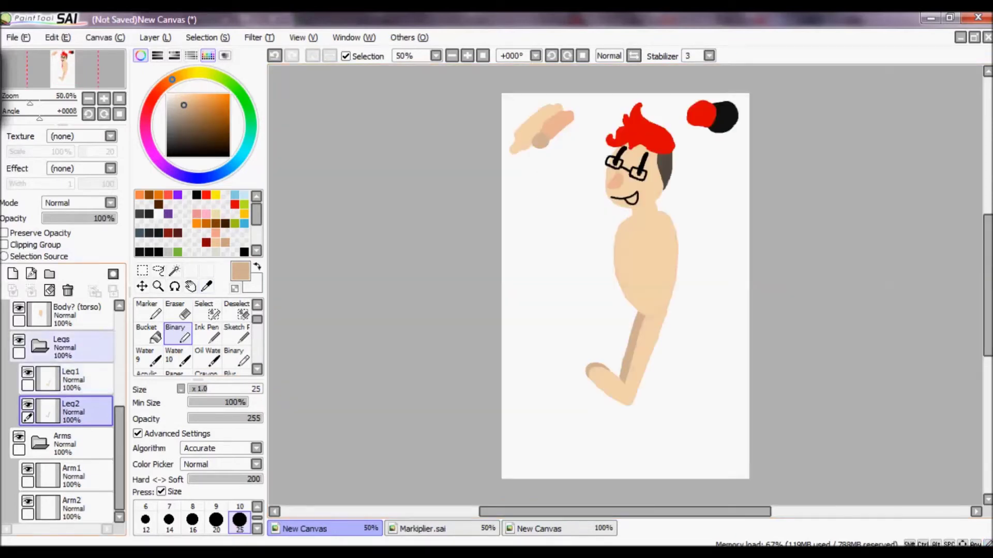
{"action": "left_click", "coordinate": [40, 345]}
{"action": "left_click", "coordinate": [69, 476]}
{"action": "scroll", "coordinate": [518, 310], "scroll_direction": "up", "scroll_amount": 4}
{"action": "scroll", "coordinate": [635, 195], "scroll_direction": "down", "scroll_amount": 2}
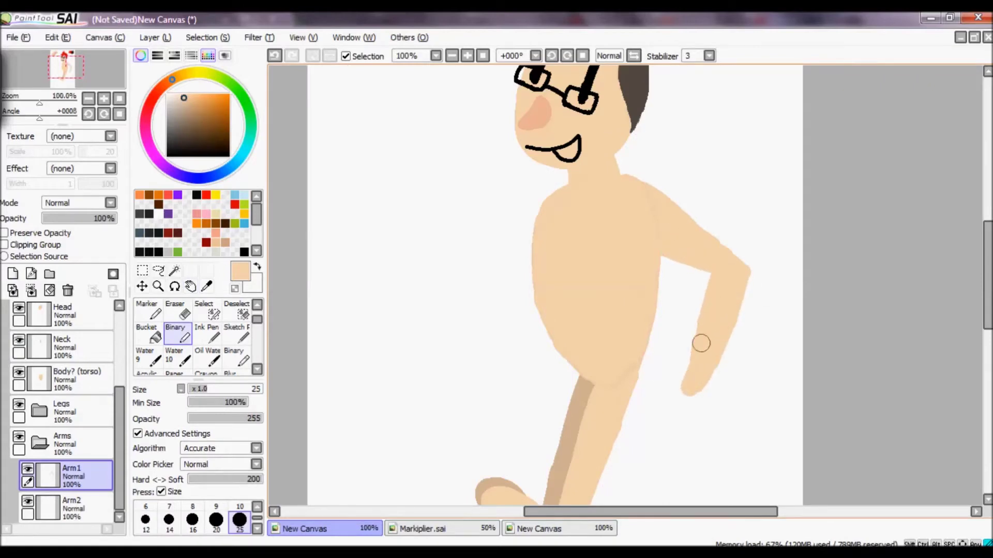
{"action": "scroll", "coordinate": [706, 323], "scroll_direction": "down", "scroll_amount": 3}
{"action": "key", "text": "e"}
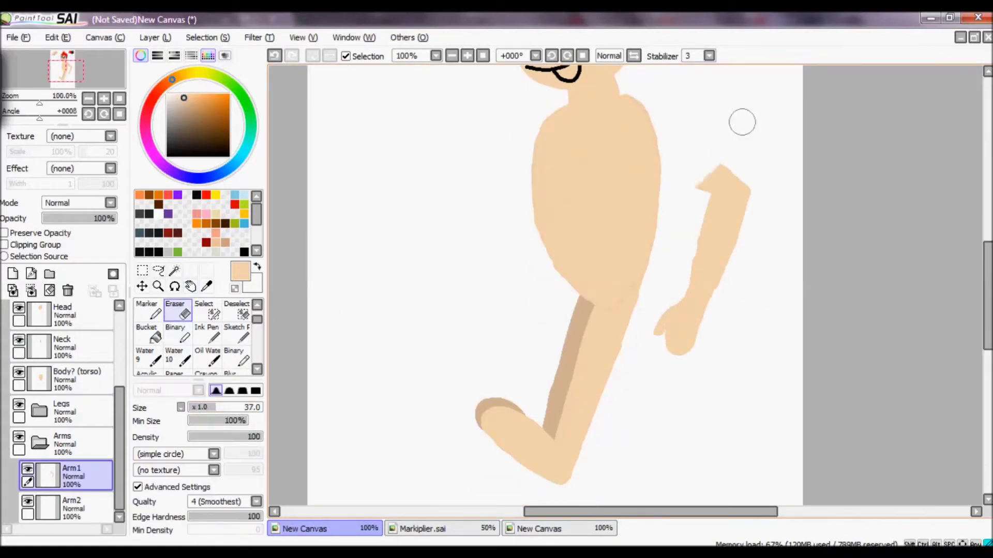
{"action": "key", "text": "Delete"}
Step: Slim the torso's front edge on the Body? (torso) layer by erasing and repainting it
{"action": "scroll", "coordinate": [676, 128], "scroll_direction": "up", "scroll_amount": 4}
{"action": "left_click", "coordinate": [77, 379]}
{"action": "key", "text": "e"}
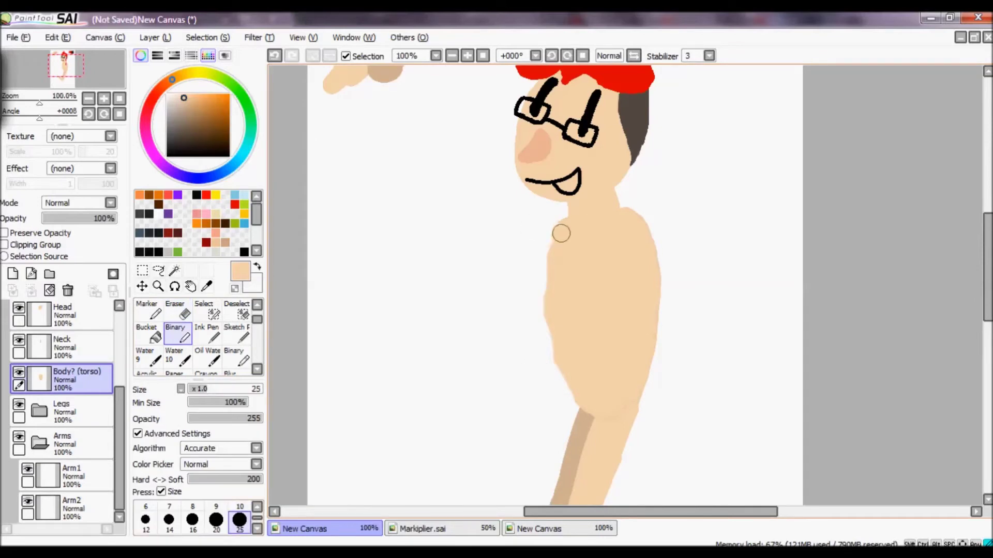
Step: Paint the far arm, bent upward with an open hand, in the darker skin tone on the Arm2 layer
{"action": "left_click", "coordinate": [78, 504]}
{"action": "left_click_drag", "start_coordinate": [556, 222], "coordinate": [526, 286]}
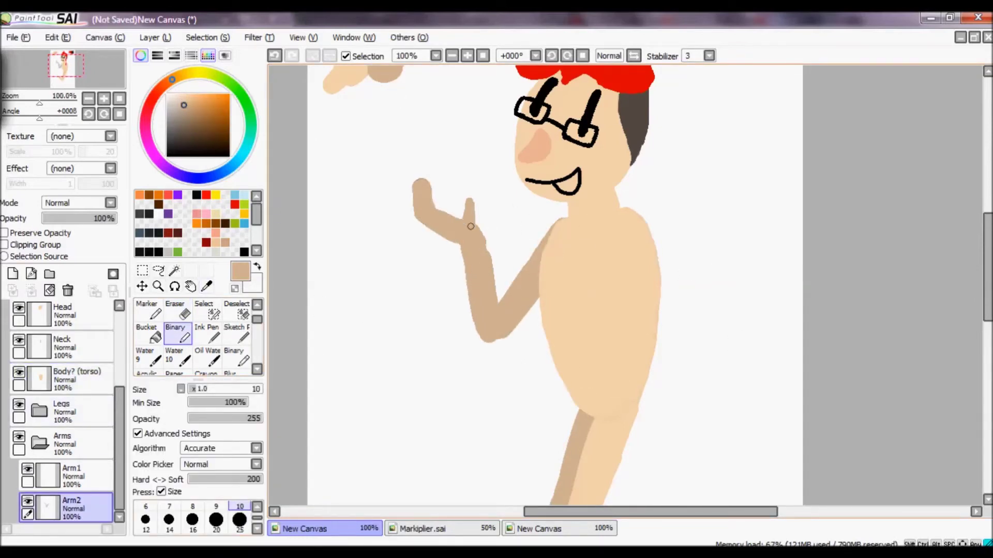
Step: Paint the near arm, bent upward with a raised hand, in the light skin tone on the Arm1 layer
{"action": "left_click", "coordinate": [71, 475]}
{"action": "left_click", "coordinate": [630, 228], "text": "alt"}
{"action": "key", "text": "bracketright"}
{"action": "key", "text": "bracketright"}
{"action": "key", "text": "bracketright"}
{"action": "key", "text": "bracketright"}
{"action": "key", "text": "bracketright"}
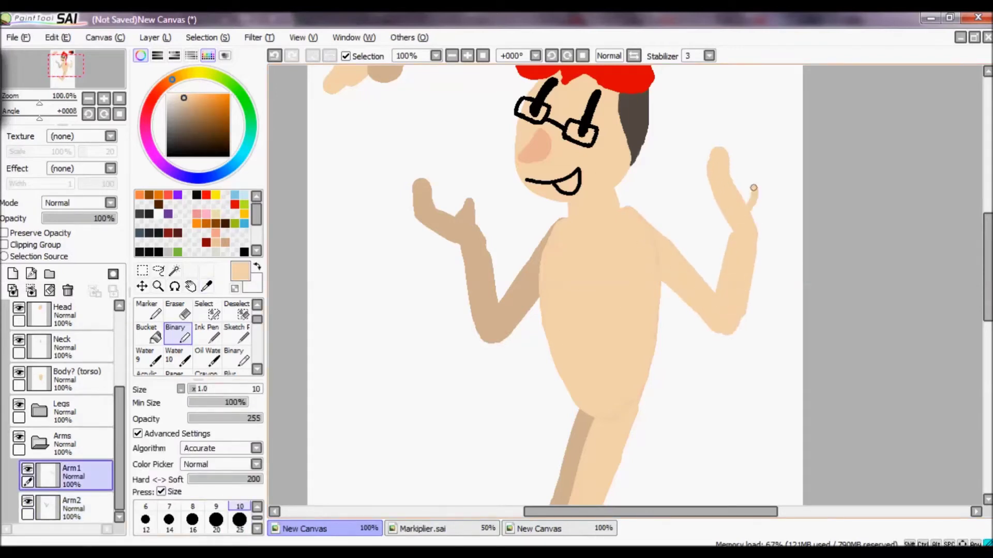
Step: Retouch the darker arm on the Arm2 layer with a size 25 Binary pen
{"action": "scroll", "coordinate": [553, 284], "scroll_direction": "down", "scroll_amount": 2}
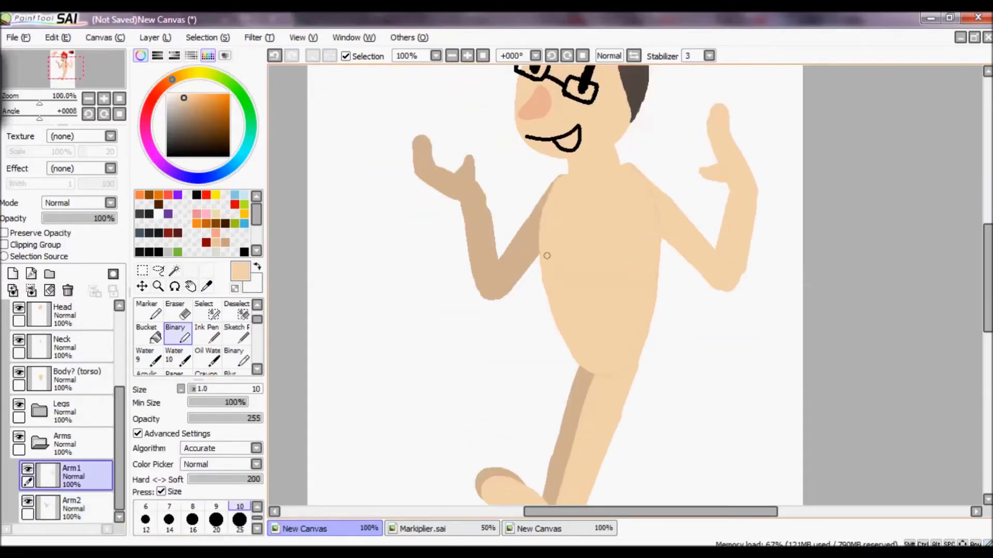
{"action": "key", "text": "ctrl+z"}
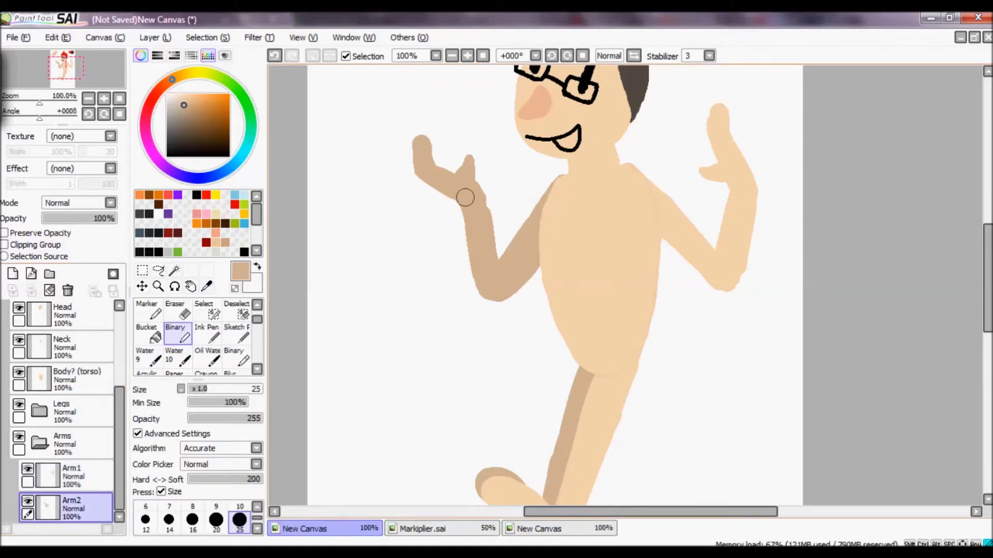
{"action": "key", "text": "ctrl+y"}
Step: Select the leg layers and apply a free transform to the legs
{"action": "scroll", "coordinate": [681, 256], "scroll_direction": "up", "scroll_amount": 3}
{"action": "scroll", "coordinate": [558, 233], "scroll_direction": "down", "scroll_amount": 5}
{"action": "left_click", "coordinate": [558, 233], "text": "ctrl"}
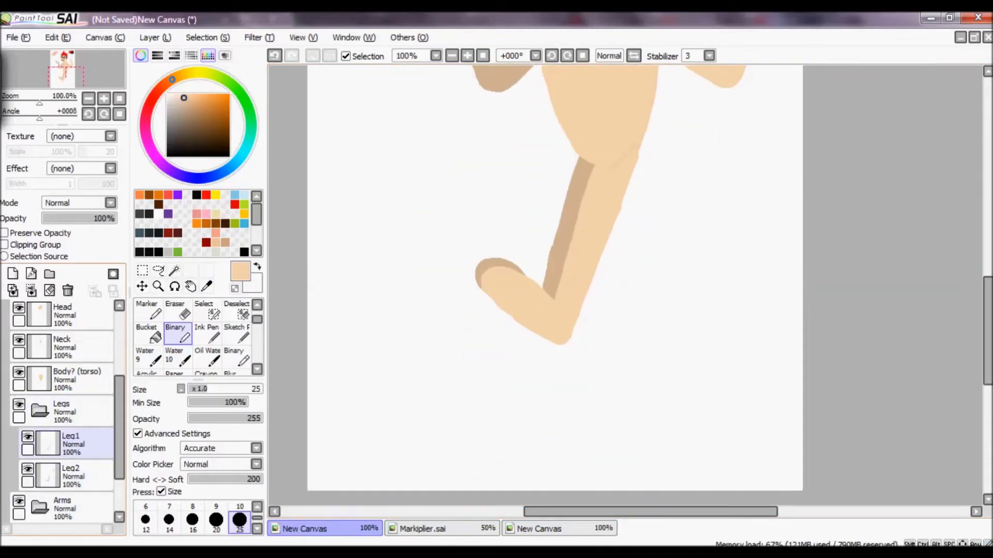
{"action": "key", "text": "ctrl+t"}
{"action": "key", "text": "Return"}
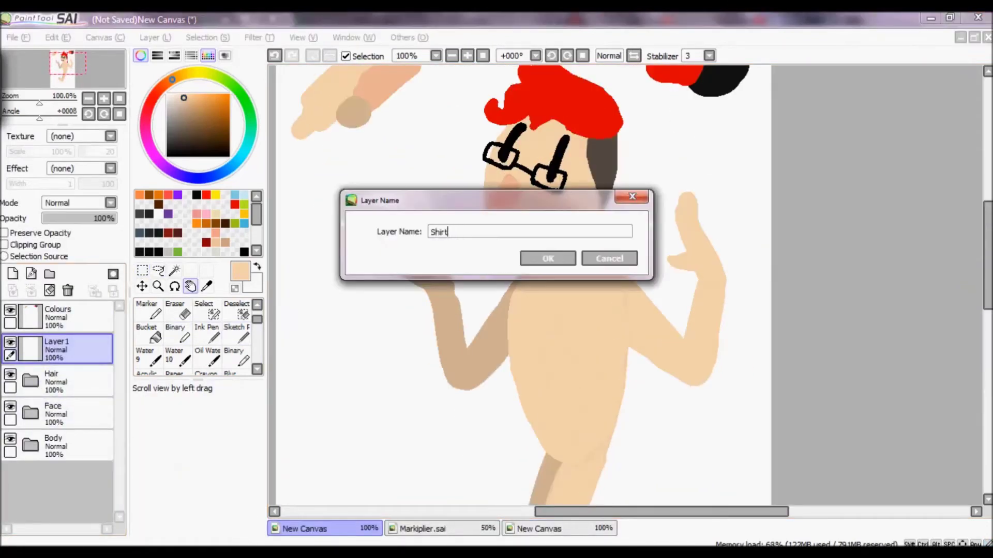
Step: Build a Clothes folder above Hair with layers named Shirt, Underwear, Pants(?) and Shoes
{"action": "type", "text": "Shirt"}
{"action": "key", "text": "Return"}
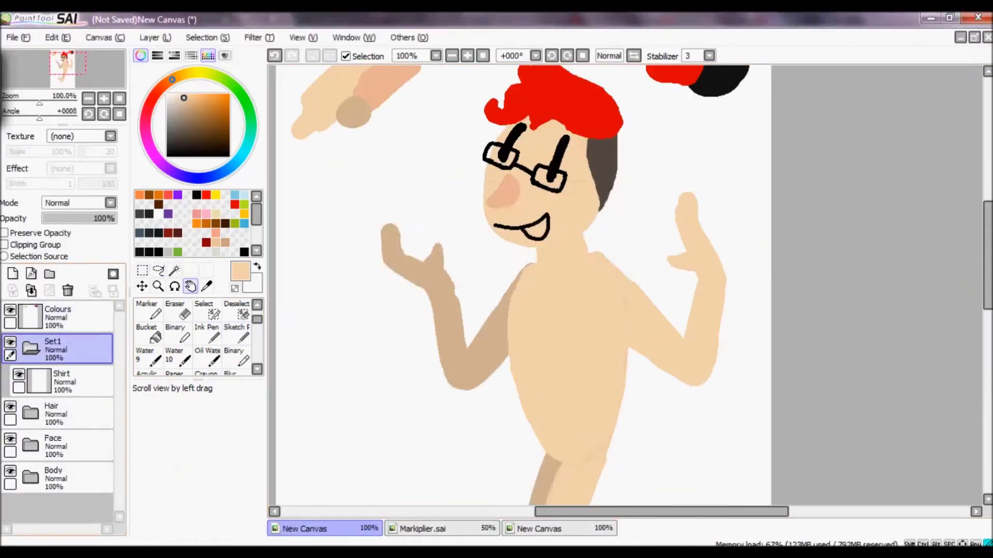
{"action": "left_click", "coordinate": [13, 274]}
{"action": "double_click", "coordinate": [62, 444]}
{"action": "type", "text": "Underwear"}
{"action": "key", "text": "Return"}
Step: Outline the T-shirt around the torso in near-black with the size 25 Binary pen on the Shirt layer
{"action": "left_click", "coordinate": [197, 195]}
{"action": "left_click", "coordinate": [174, 334]}
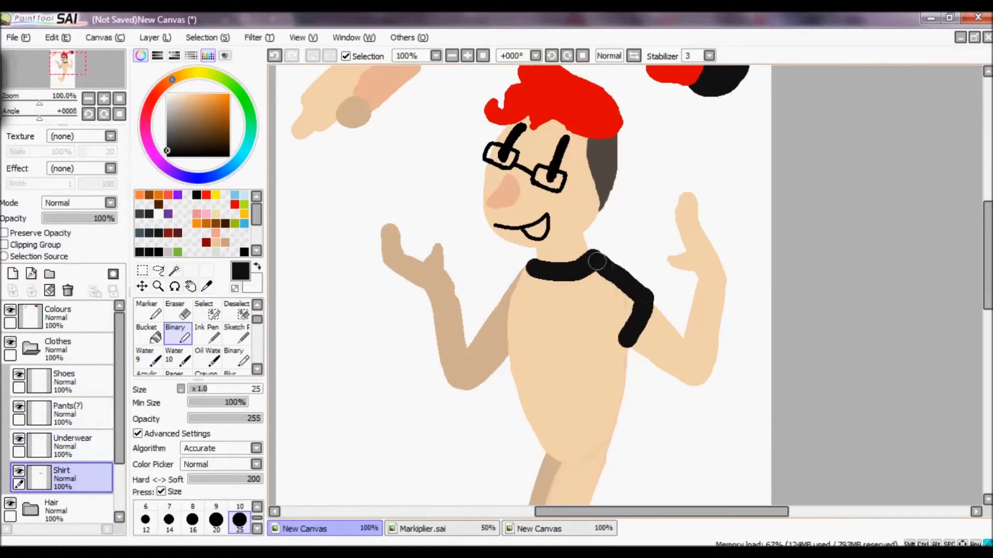
{"action": "left_click_drag", "start_coordinate": [512, 352], "coordinate": [595, 381]}
Step: Place the Shirt layer inside a new folder named Shirt
{"action": "left_click", "coordinate": [50, 274]}
{"action": "double_click", "coordinate": [62, 413]}
{"action": "type", "text": "Shirt"}
{"action": "key", "text": "Return"}
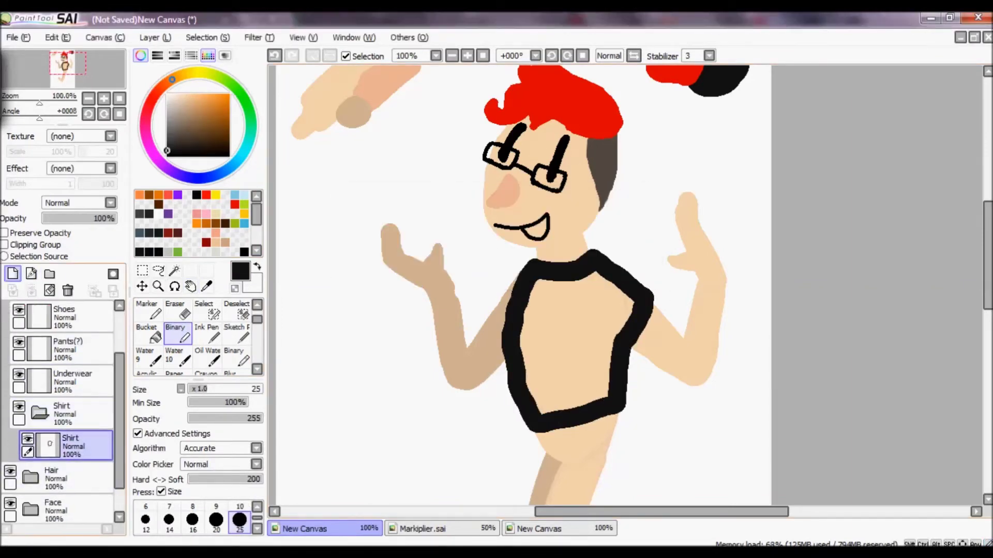
Step: Paint more of the shirt's interior near-black and arrange Darker line layers above and below the Shirt layer
{"action": "left_click", "coordinate": [531, 283], "text": "ctrl+shift"}
{"action": "mouse_move", "coordinate": [514, 366]}
{"action": "left_mouse_down"}
{"action": "mouse_move", "coordinate": [615, 310]}
{"action": "mouse_move", "coordinate": [568, 403]}
{"action": "mouse_move", "coordinate": [595, 300]}
{"action": "left_mouse_up"}
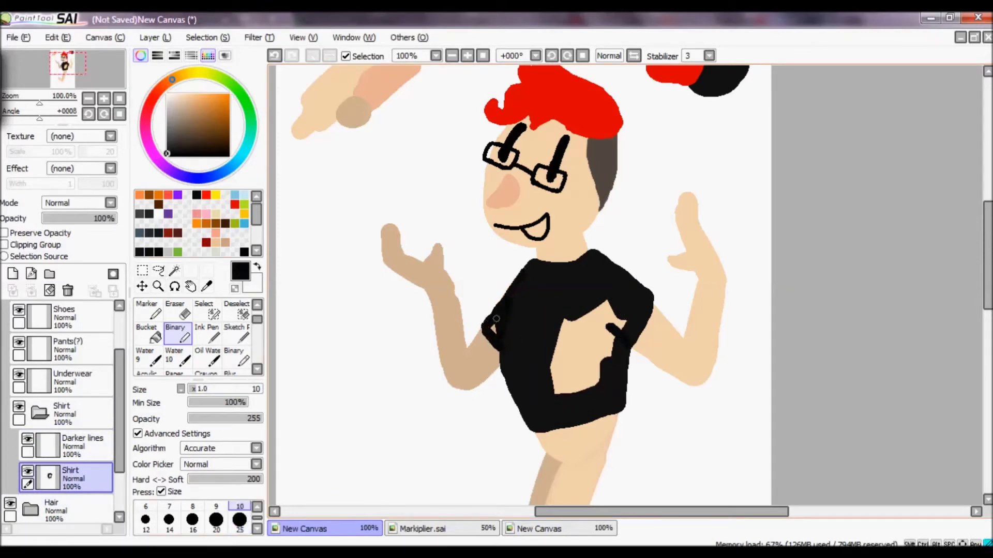
{"action": "key", "text": "ctrl+bracketright"}
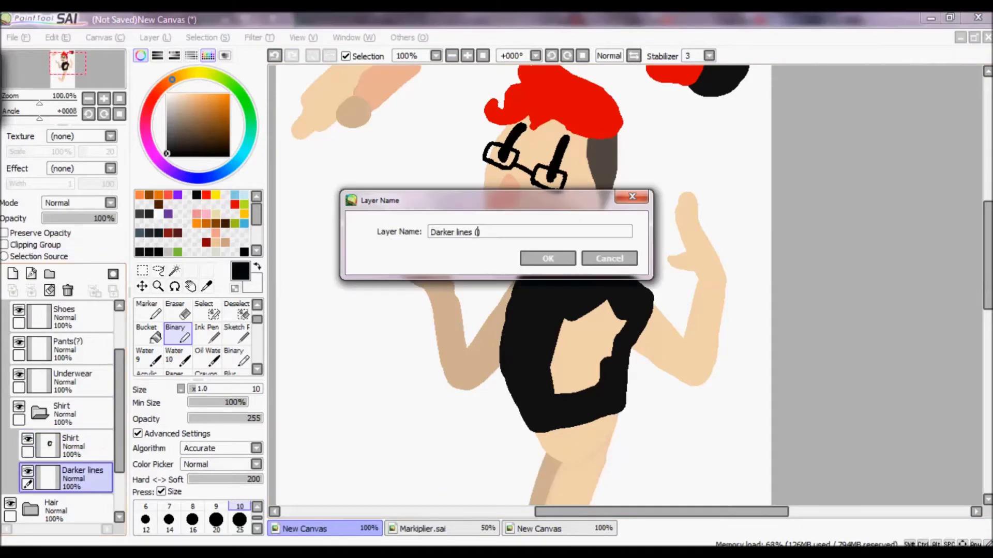
{"action": "key", "text": "Return"}
{"action": "left_click", "coordinate": [77, 510]}
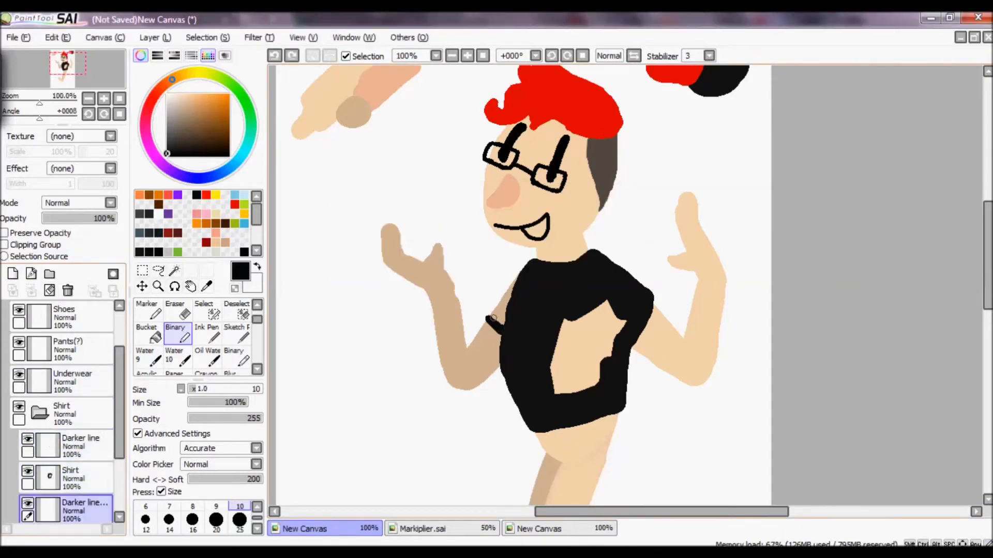
Step: Paint the darker far sleeve and fill the remaining gap in the shirt with the size 25 Binary pen
{"action": "key", "text": "ctrl+y"}
{"action": "left_click", "coordinate": [78, 476]}
{"action": "left_click", "coordinate": [240, 519]}
{"action": "mouse_move", "coordinate": [614, 321]}
{"action": "left_mouse_down"}
{"action": "mouse_move", "coordinate": [608, 362]}
{"action": "mouse_move", "coordinate": [579, 382]}
{"action": "left_mouse_up"}
Step: Move the Pants(?) layer below the Shirt folder and place it in a new folder named Pants
{"action": "left_click", "coordinate": [40, 412]}
{"action": "left_click_drag", "start_coordinate": [67, 348], "coordinate": [67, 414]}
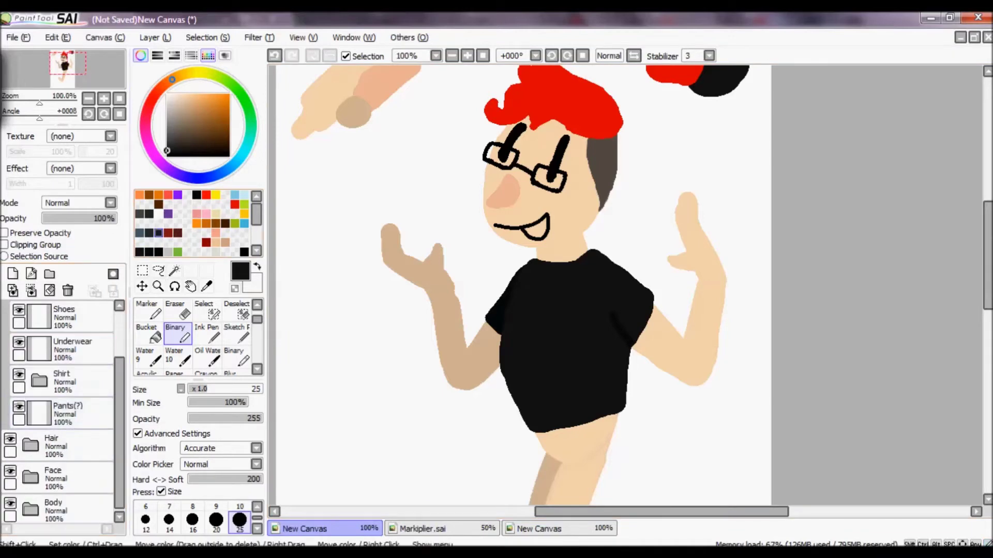
{"action": "left_click", "coordinate": [190, 286]}
{"action": "left_click_drag", "start_coordinate": [517, 362], "coordinate": [481, 191]}
{"action": "left_click", "coordinate": [50, 273]}
{"action": "double_click", "coordinate": [62, 409]}
{"action": "type", "text": "Pants"}
{"action": "key", "text": "Return"}
Step: Add a layer named darker portion to the Pants folder
{"action": "left_click", "coordinate": [13, 273]}
{"action": "double_click", "coordinate": [74, 446]}
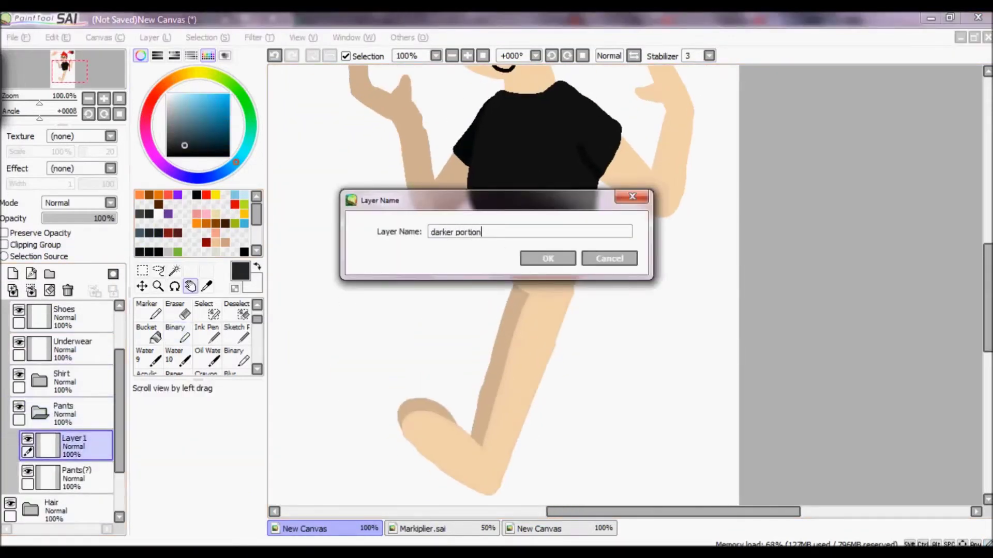
{"action": "key", "text": "Return"}
Step: Paint the near trouser leg in dark slate on the Pants(?) layer with the size 25 Binary pen
{"action": "left_click", "coordinate": [78, 476]}
{"action": "left_click", "coordinate": [175, 333]}
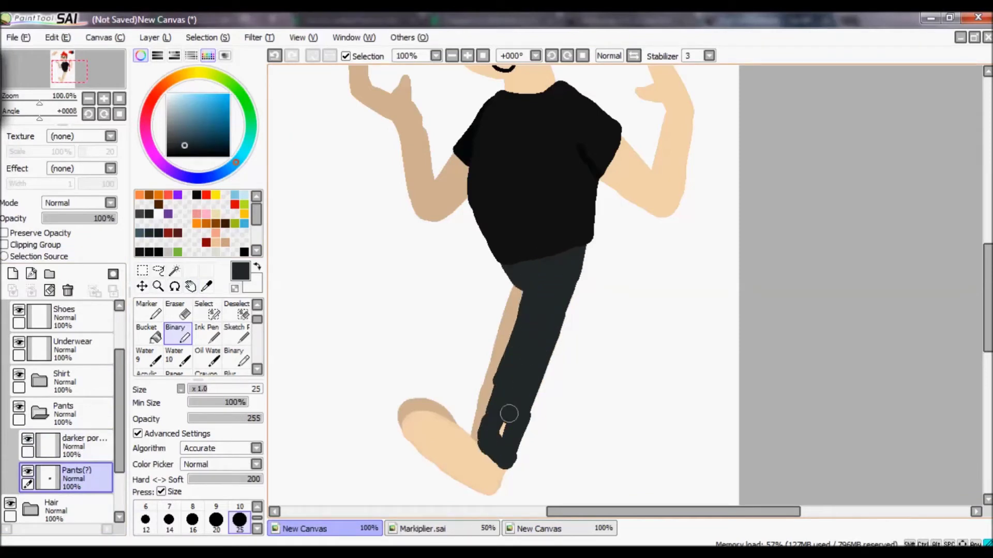
{"action": "key", "text": "ctrl+z"}
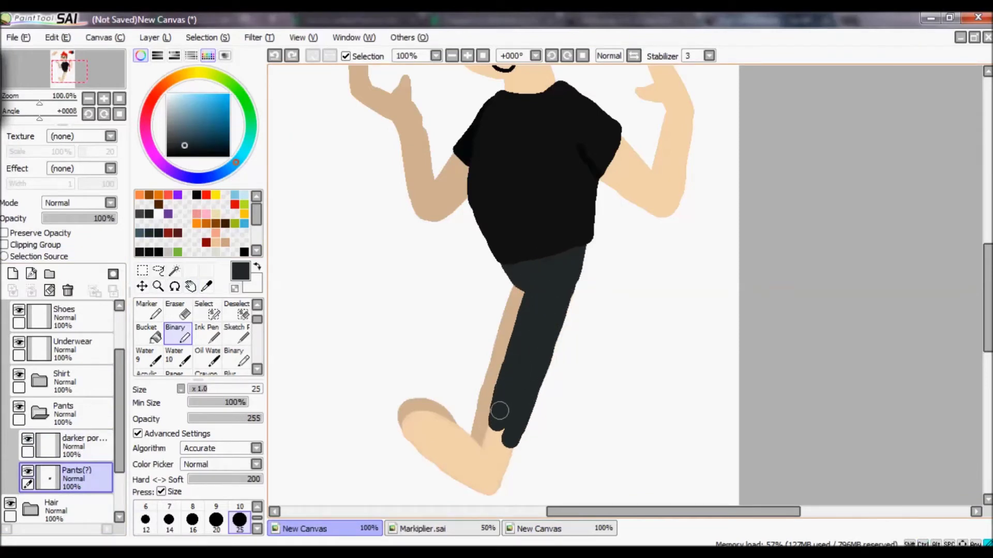
Step: Paint the far trouser leg in a darker slate on the darker portion layer beneath Pants(?)
{"action": "left_click", "coordinate": [563, 243], "text": "alt"}
{"action": "key", "text": "ctrl+z"}
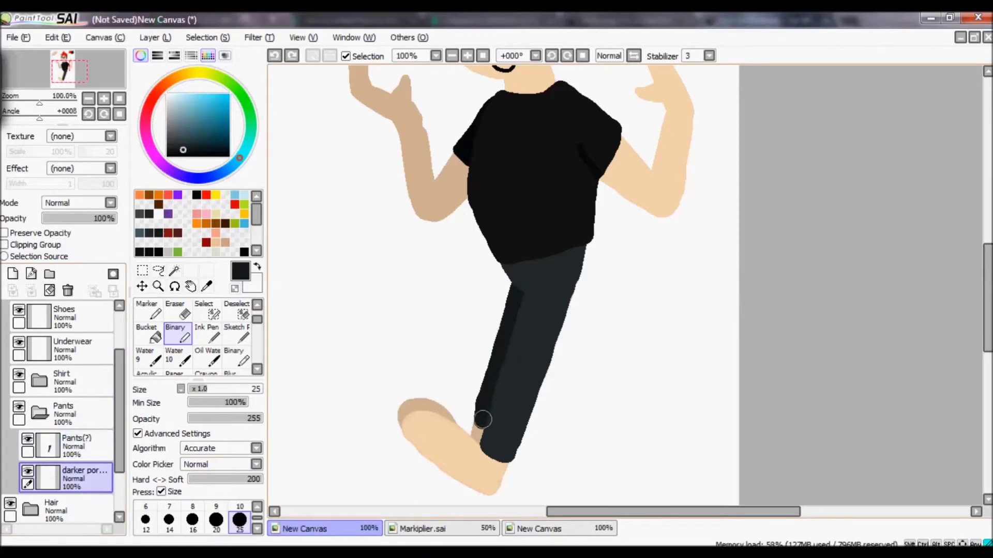
{"action": "scroll", "coordinate": [449, 281], "scroll_direction": "up", "scroll_amount": 2}
{"action": "left_click_drag", "start_coordinate": [590, 111], "coordinate": [548, 251]}
{"action": "key", "text": "ctrl+z"}
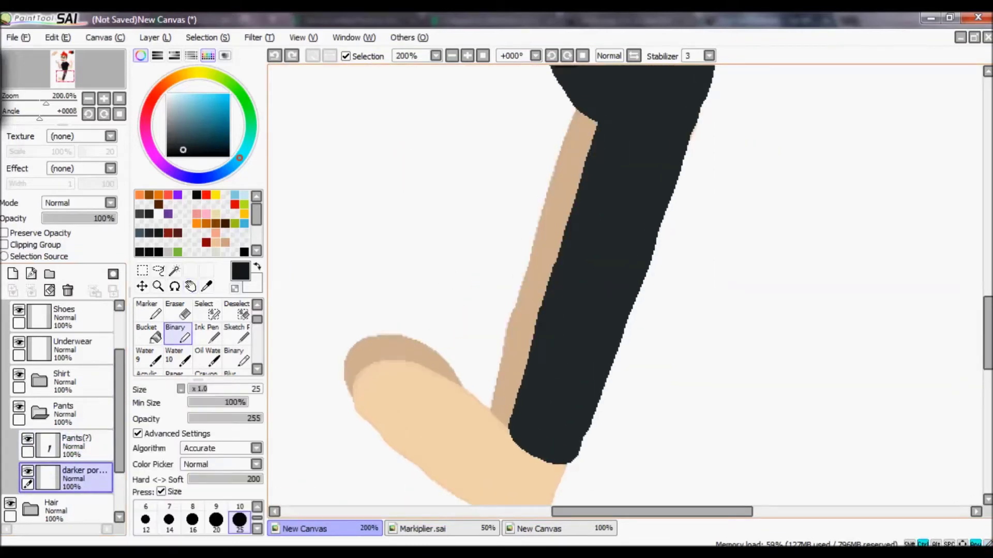
{"action": "left_click_drag", "start_coordinate": [595, 137], "coordinate": [604, 93]}
{"action": "left_click_drag", "start_coordinate": [550, 251], "coordinate": [532, 392]}
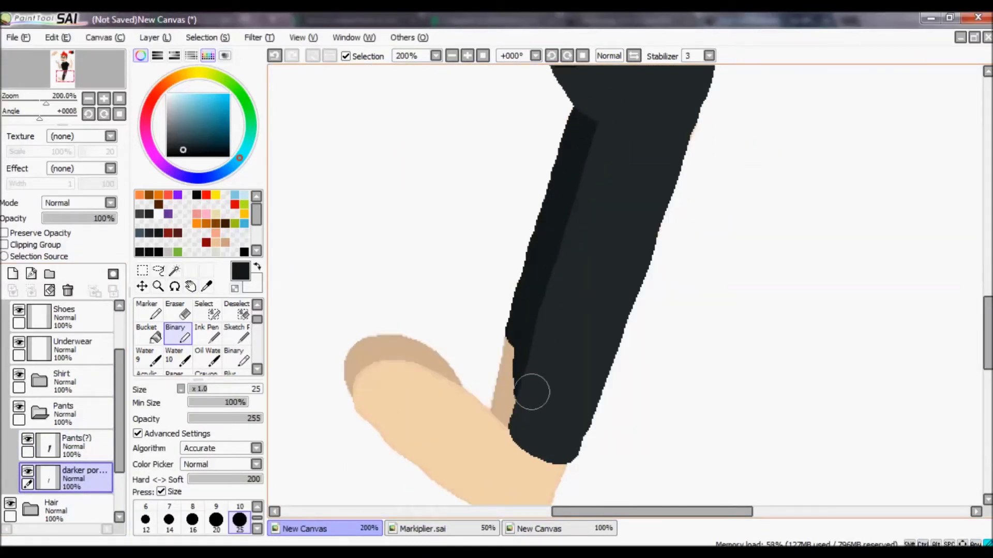
{"action": "key", "text": "ctrl+z"}
{"action": "scroll", "coordinate": [560, 413], "scroll_direction": "down", "scroll_amount": 4}
Step: Add a layer named White below the Glasses layer in the Face folder
{"action": "left_click", "coordinate": [39, 412]}
{"action": "left_click", "coordinate": [65, 504]}
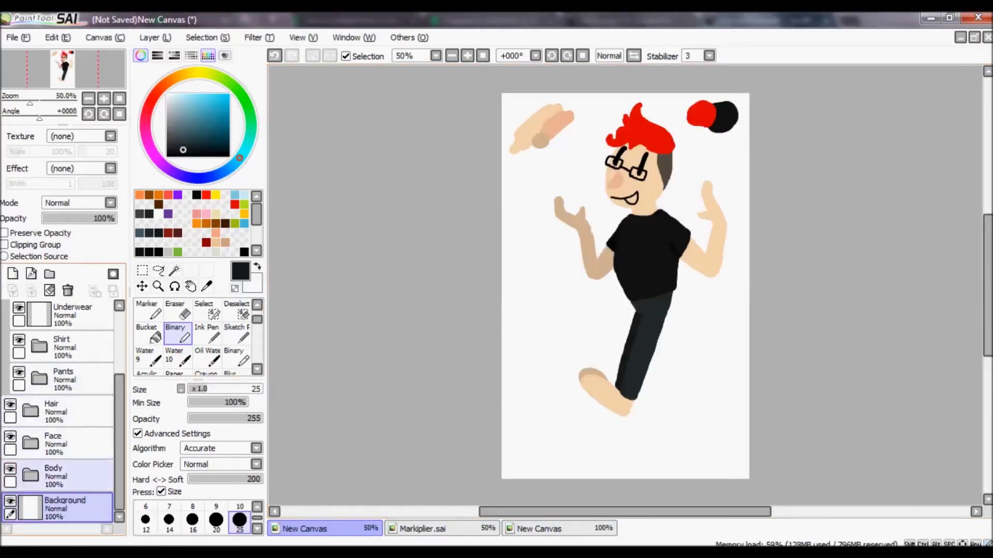
{"action": "left_click", "coordinate": [31, 443]}
{"action": "left_click", "coordinate": [12, 274]}
{"action": "double_click", "coordinate": [64, 445]}
{"action": "type", "text": "White"}
{"action": "key", "text": "Return"}
Step: Fill both glasses lenses with white using the size 10 Binary pen and set the White layer's opacity to 19%
{"action": "scroll", "coordinate": [625, 171], "scroll_direction": "up", "scroll_amount": 3}
{"action": "left_click_drag", "start_coordinate": [625, 284], "coordinate": [554, 261]}
{"action": "key", "text": "x"}
{"action": "left_click", "coordinate": [175, 331]}
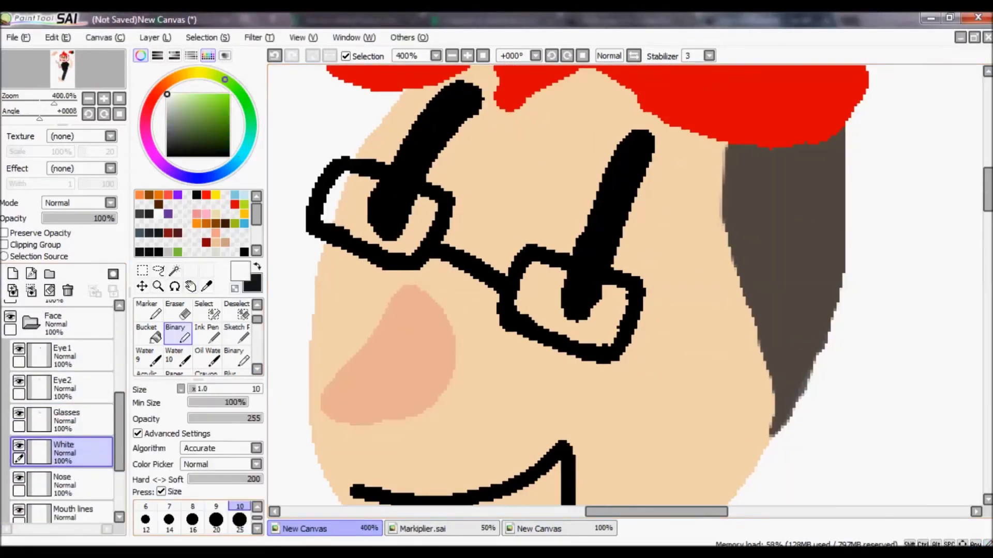
{"action": "left_click_drag", "start_coordinate": [341, 218], "coordinate": [344, 212]}
{"action": "left_click_drag", "start_coordinate": [538, 274], "coordinate": [554, 325]}
{"action": "left_click_drag", "start_coordinate": [104, 218], "coordinate": [50, 218]}
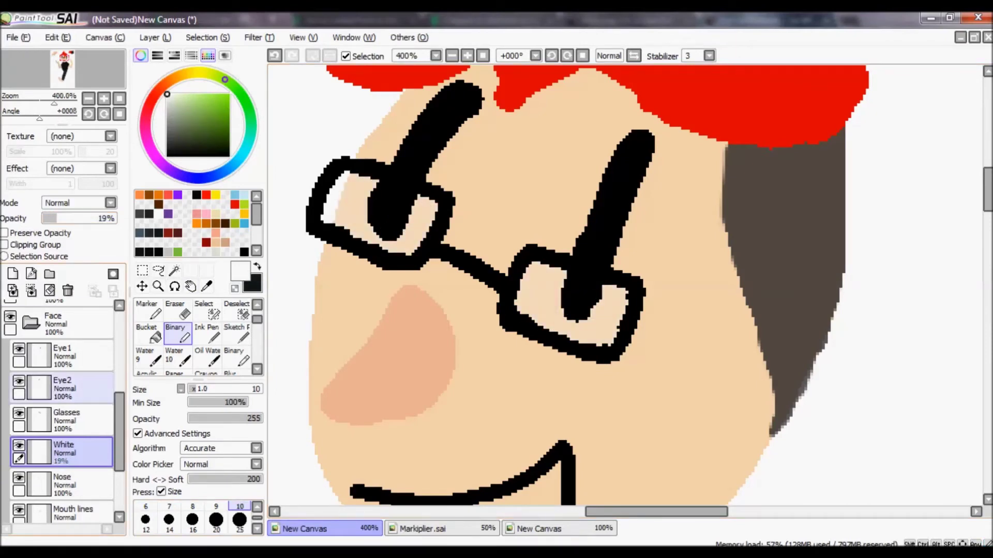
Step: Fill the open part of the mouth with the darker skin tone on the Mouth layer
{"action": "left_click", "coordinate": [30, 322]}
{"action": "left_click", "coordinate": [30, 472]}
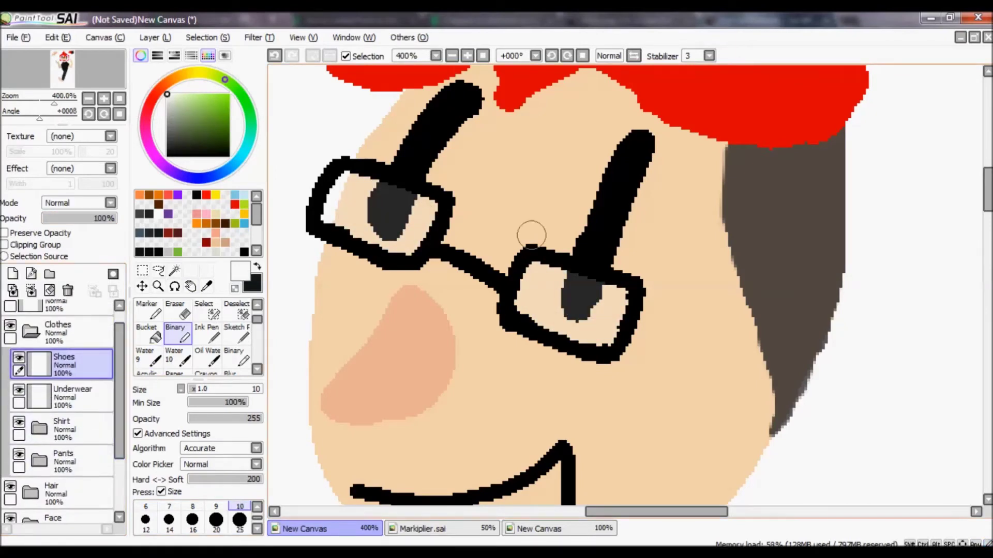
{"action": "scroll", "coordinate": [62, 413], "scroll_direction": "down", "scroll_amount": 3}
{"action": "left_click_drag", "start_coordinate": [580, 466], "coordinate": [610, 258]}
{"action": "left_click", "coordinate": [67, 450]}
{"action": "left_click_drag", "start_coordinate": [571, 290], "coordinate": [578, 269]}
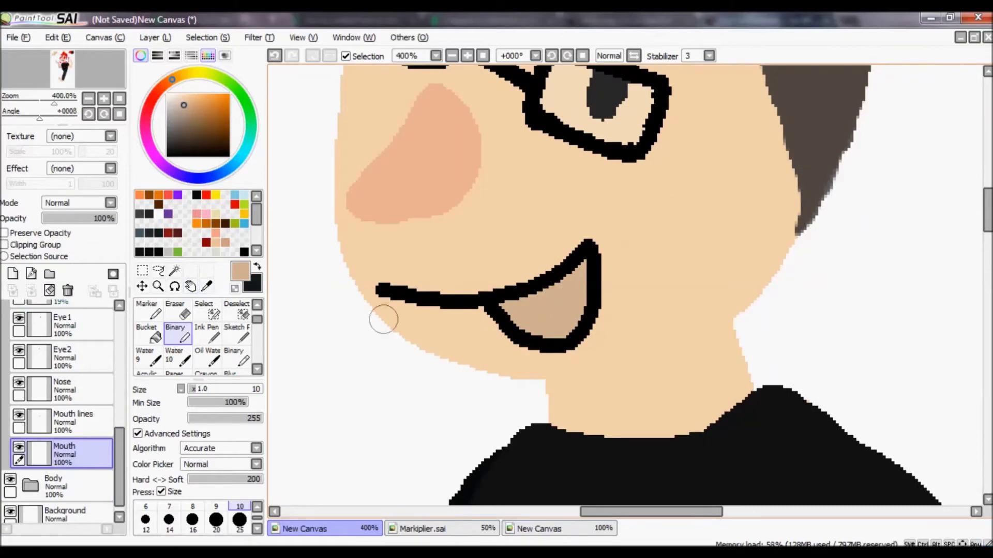
Step: Select the Arm2 layer and ready the size 10 Binary pen for touch-ups on the darker arm
{"action": "left_click_drag", "start_coordinate": [317, 317], "coordinate": [622, 61]}
{"action": "scroll", "coordinate": [62, 414], "scroll_direction": "down", "scroll_amount": 3}
{"action": "left_click", "coordinate": [67, 473]}
{"action": "left_click", "coordinate": [174, 333]}
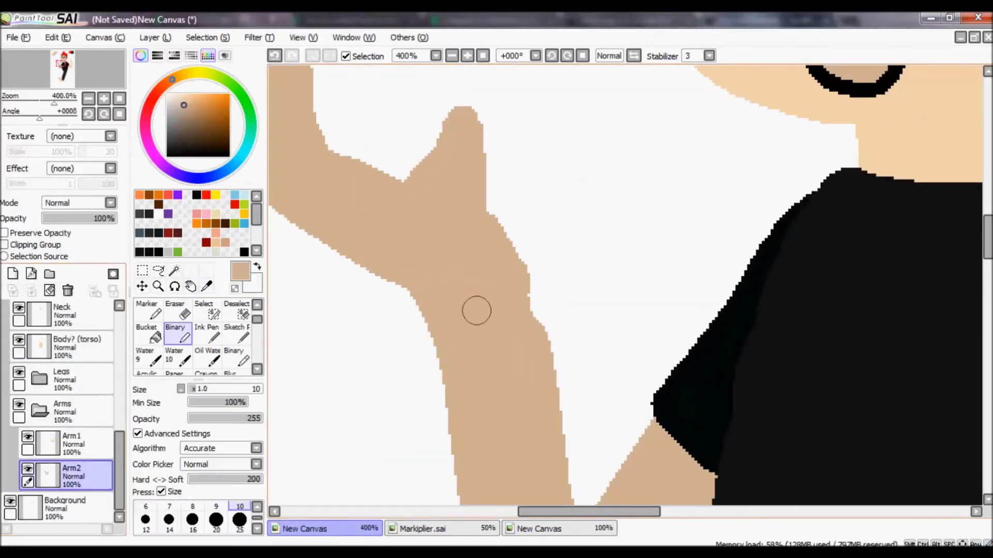
Step: Set up a Shoes folder containing the Shoes and darker shoes layers
{"action": "left_click_drag", "start_coordinate": [621, 414], "coordinate": [569, 77]}
{"action": "scroll", "coordinate": [62, 413], "scroll_direction": "up", "scroll_amount": 3}
{"action": "left_click", "coordinate": [51, 406]}
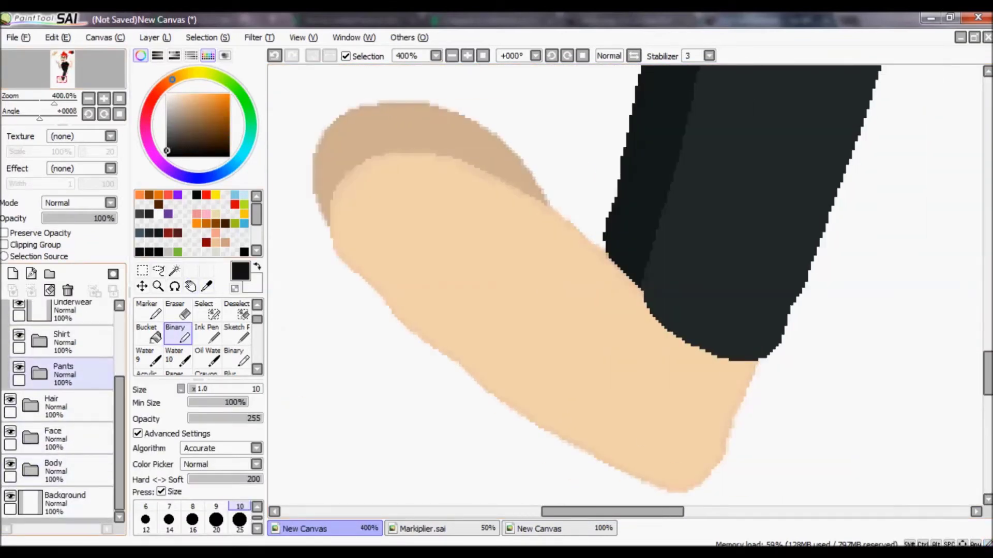
{"action": "scroll", "coordinate": [62, 414], "scroll_direction": "up", "scroll_amount": 3}
{"action": "left_click", "coordinate": [65, 357]}
{"action": "left_click", "coordinate": [40, 356]}
{"action": "left_click", "coordinate": [73, 421]}
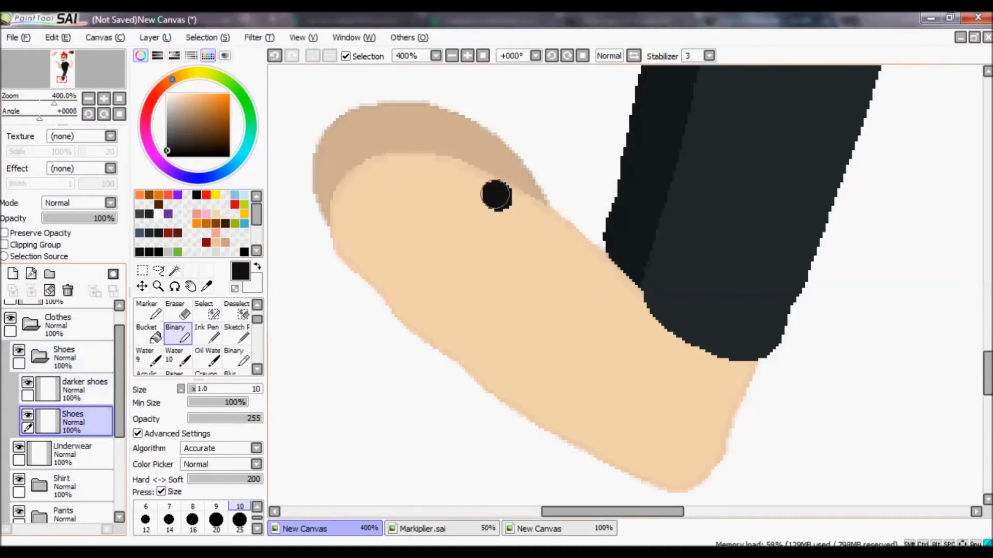
Step: Paint the near shoe near-black on the Shoes layer and the far shoe darker on the darker shoes layer
{"action": "mouse_move", "coordinate": [495, 195]}
{"action": "left_mouse_down"}
{"action": "mouse_move", "coordinate": [362, 173]}
{"action": "mouse_move", "coordinate": [449, 331]}
{"action": "left_mouse_up"}
{"action": "mouse_move", "coordinate": [364, 279]}
{"action": "left_mouse_down"}
{"action": "mouse_move", "coordinate": [381, 199]}
{"action": "mouse_move", "coordinate": [687, 344]}
{"action": "mouse_move", "coordinate": [700, 468]}
{"action": "mouse_move", "coordinate": [452, 288]}
{"action": "mouse_move", "coordinate": [472, 243]}
{"action": "mouse_move", "coordinate": [667, 424]}
{"action": "left_mouse_up"}
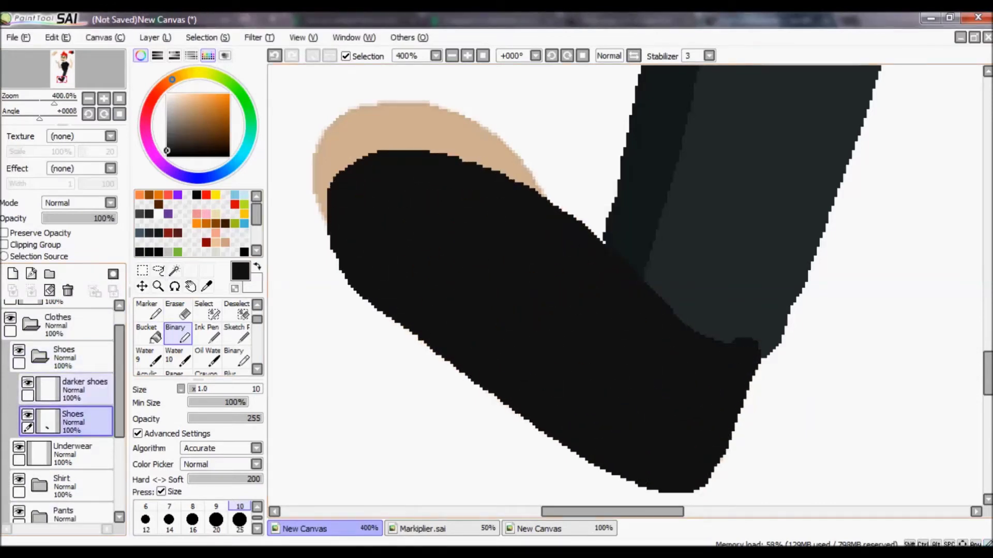
{"action": "mouse_move", "coordinate": [464, 162]}
{"action": "left_mouse_down"}
{"action": "mouse_move", "coordinate": [362, 119]}
{"action": "mouse_move", "coordinate": [498, 185]}
{"action": "mouse_move", "coordinate": [468, 197]}
{"action": "mouse_move", "coordinate": [432, 299]}
{"action": "mouse_move", "coordinate": [366, 266]}
{"action": "mouse_move", "coordinate": [404, 218]}
{"action": "left_mouse_up"}
{"action": "left_click", "coordinate": [73, 388]}
Step: Fill the canvas background with pale grey-green using the Bucket
{"action": "key", "text": "x"}
{"action": "left_click", "coordinate": [155, 336]}
{"action": "left_click", "coordinate": [569, 156]}
Step: Paint a white toe cap and sole on the near shoe and a light grey toe cap on the far shoe
{"action": "left_click", "coordinate": [167, 94]}
{"action": "left_click", "coordinate": [177, 334]}
{"action": "mouse_move", "coordinate": [406, 261]}
{"action": "left_mouse_down"}
{"action": "mouse_move", "coordinate": [697, 474]}
{"action": "mouse_move", "coordinate": [405, 312]}
{"action": "left_mouse_up"}
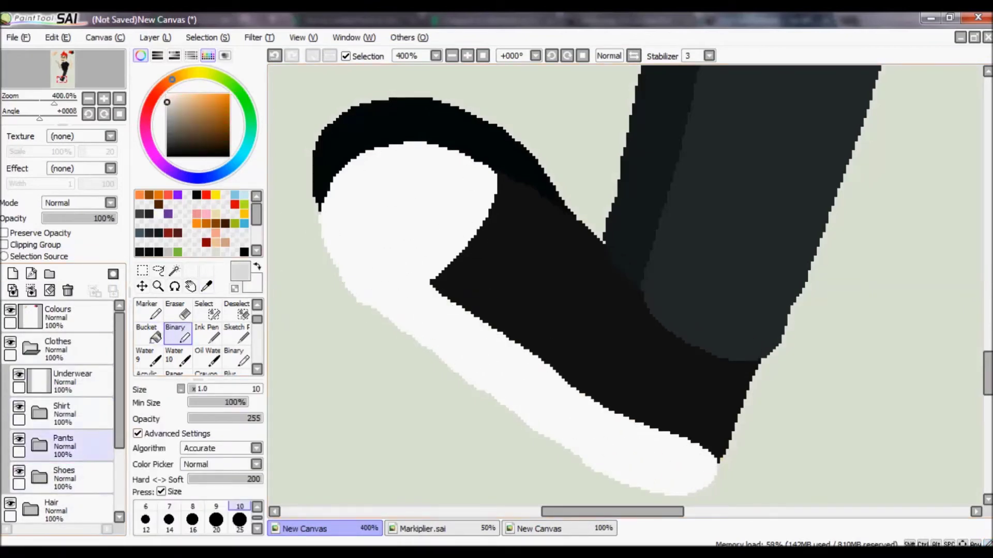
{"action": "left_click_drag", "start_coordinate": [421, 132], "coordinate": [416, 112]}
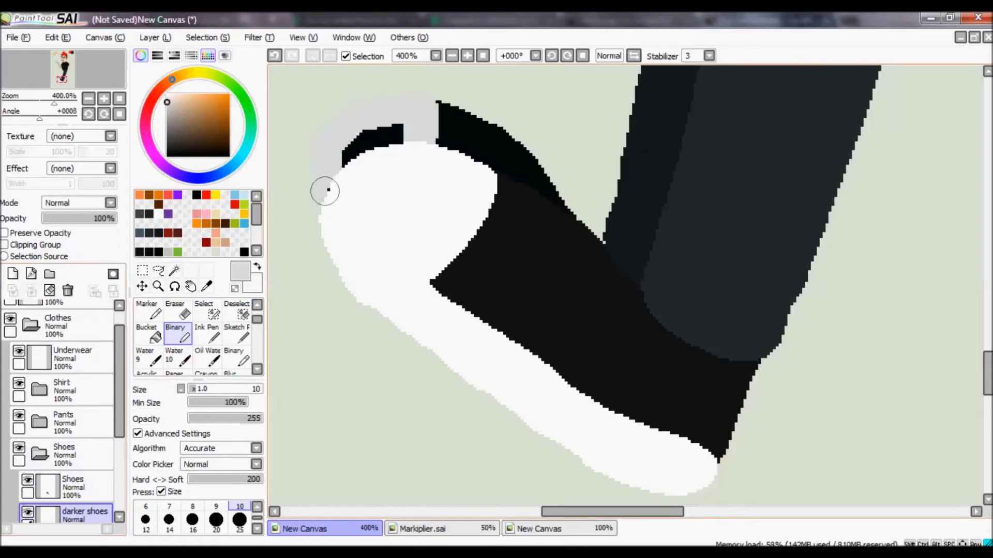
{"action": "left_click", "coordinate": [73, 486]}
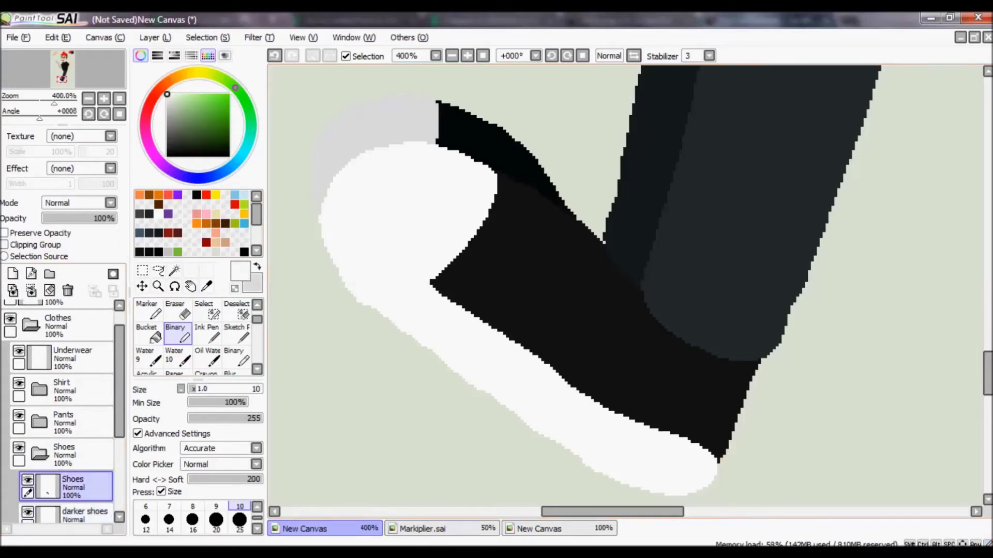
Step: Add fine black detail strokes to the far shoe with the size 3 Binary pen on the darker shoes layer
{"action": "left_click", "coordinate": [207, 333]}
{"action": "key", "text": "ctrl+z"}
{"action": "scroll", "coordinate": [373, 213], "scroll_direction": "up", "scroll_amount": 2}
{"action": "key", "text": "v"}
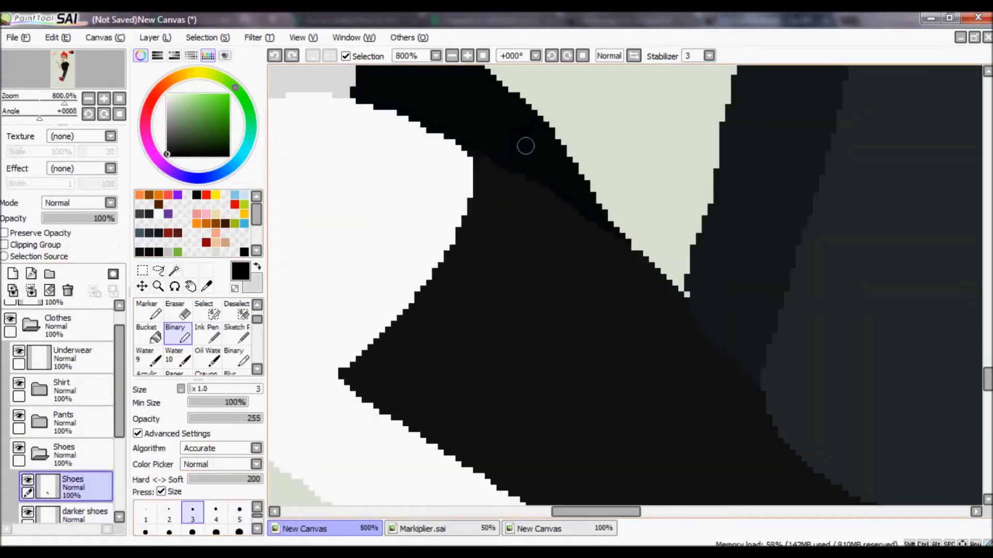
{"action": "key", "text": "ctrl+z"}
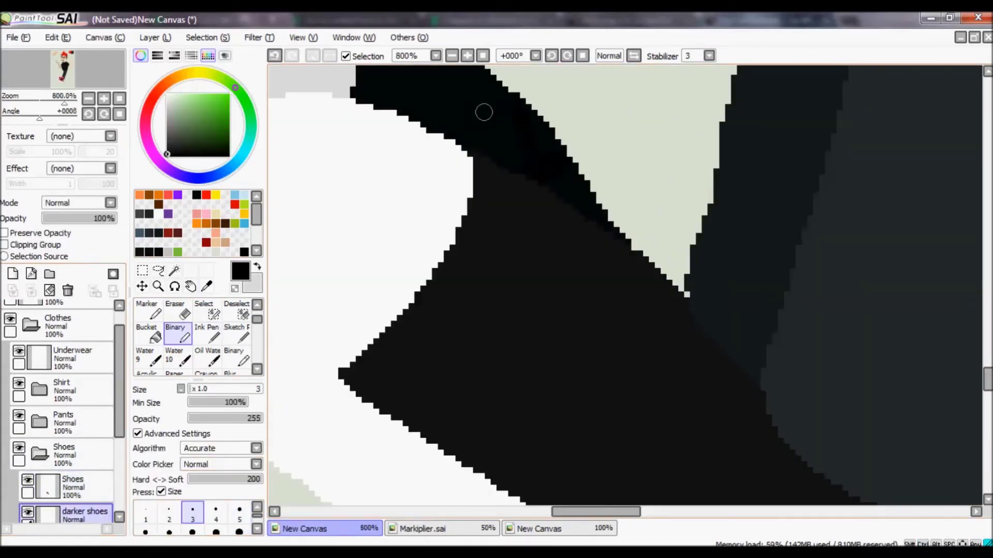
{"action": "left_click_drag", "start_coordinate": [444, 138], "coordinate": [485, 242]}
{"action": "key", "text": "e"}
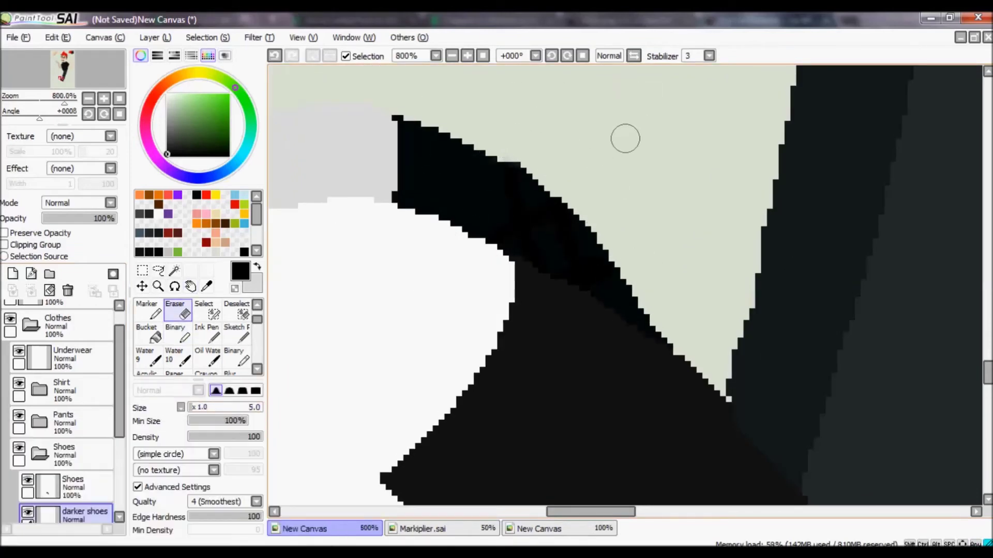
Step: Draw black detail marks and a round ankle patch on the near shoe with a fine Binary pen
{"action": "key", "text": "v"}
{"action": "left_click_drag", "start_coordinate": [516, 247], "coordinate": [590, 213]}
{"action": "key", "text": "ctrl+y"}
{"action": "mouse_move", "coordinate": [469, 209]}
{"action": "left_mouse_down"}
{"action": "mouse_move", "coordinate": [472, 182]}
{"action": "mouse_move", "coordinate": [559, 249]}
{"action": "mouse_move", "coordinate": [593, 310]}
{"action": "left_mouse_up"}
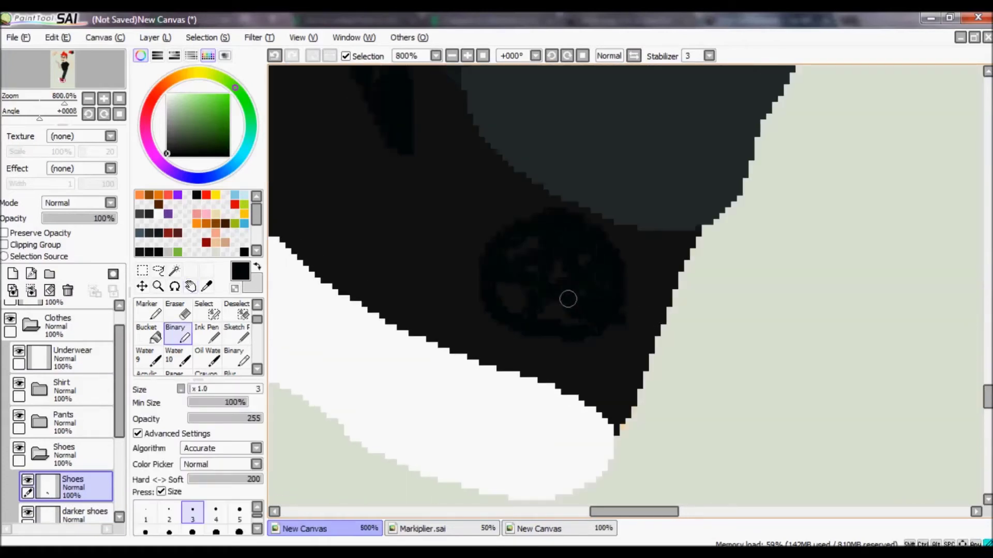
{"action": "key", "text": "bracketleft"}
{"action": "key", "text": "ctrl+minus"}
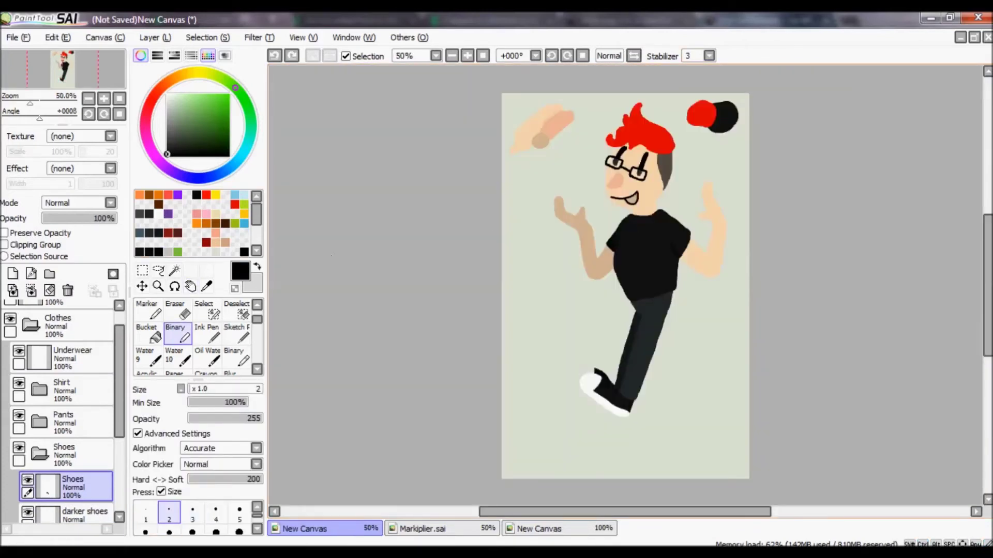
Step: Rename the Underwear layer above the Shirt folder as Shirt design
{"action": "key", "text": "ctrl+plus"}
{"action": "key", "text": "ctrl+plus"}
{"action": "scroll", "coordinate": [626, 284], "scroll_direction": "down", "scroll_amount": 2}
{"action": "left_click", "coordinate": [72, 454]}
{"action": "key", "text": "e"}
{"action": "key", "text": "e"}
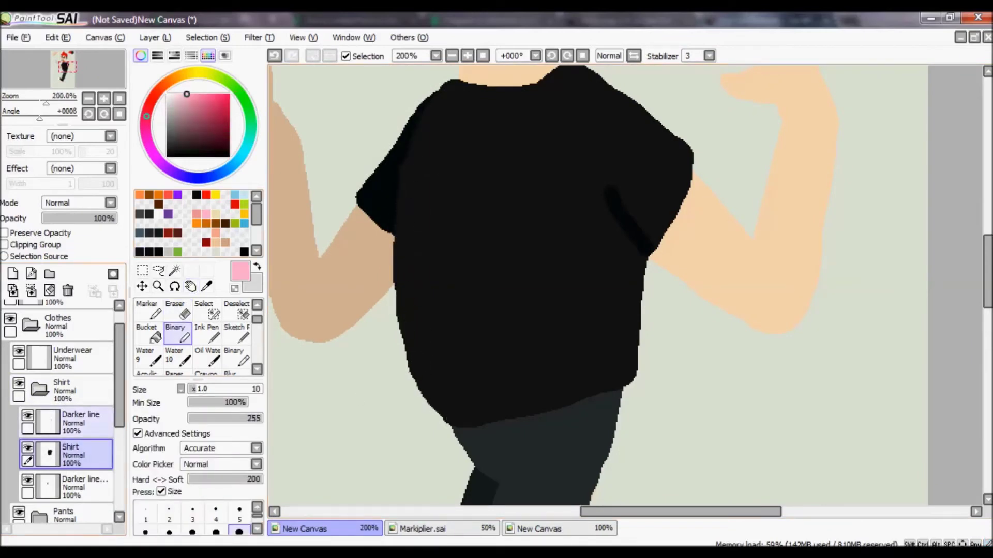
{"action": "left_click", "coordinate": [12, 274]}
{"action": "double_click", "coordinate": [72, 355]}
{"action": "type", "text": "Shirt design"}
{"action": "key", "text": "Return"}
Step: Try a pink curled moustache across the shirt front, trimming the part that overhangs the shirt's edge
{"action": "key", "text": "ctrl+plus"}
{"action": "left_click", "coordinate": [205, 214]}
{"action": "mouse_move", "coordinate": [383, 207]}
{"action": "left_mouse_down"}
{"action": "mouse_move", "coordinate": [651, 207]}
{"action": "mouse_move", "coordinate": [736, 262]}
{"action": "mouse_move", "coordinate": [452, 250]}
{"action": "mouse_move", "coordinate": [470, 274]}
{"action": "mouse_move", "coordinate": [366, 273]}
{"action": "left_mouse_up"}
{"action": "key", "text": "e"}
{"action": "left_click_drag", "start_coordinate": [306, 279], "coordinate": [306, 147]}
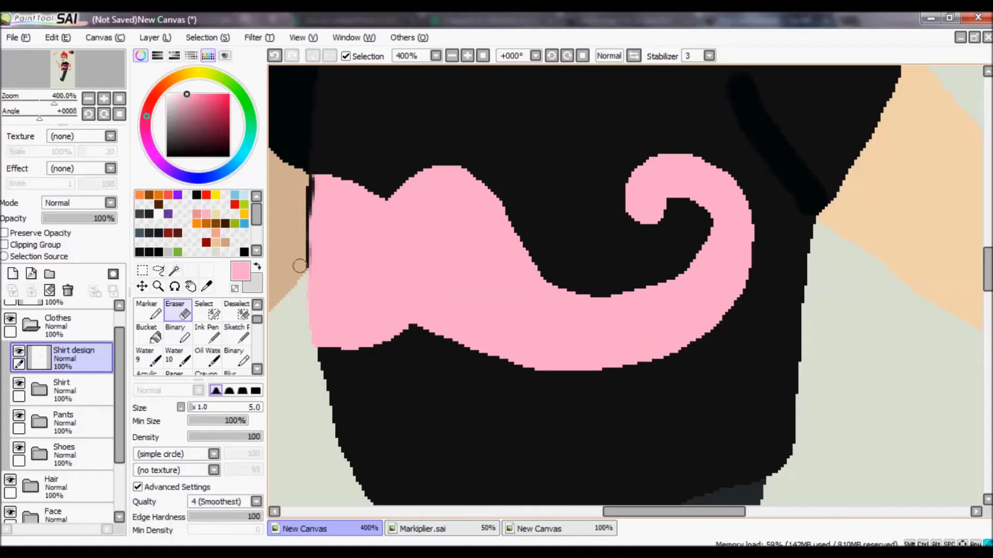
Step: Touch up the moustache's edges with the size 5 Binary pen and erase the whole moustache from the Shirt design layer
{"action": "key", "text": "e"}
{"action": "key", "text": "ctrl+plus"}
{"action": "key", "text": "bracketleft"}
{"action": "key", "text": "bracketleft"}
{"action": "key", "text": "bracketleft"}
{"action": "key", "text": "bracketleft"}
{"action": "key", "text": "bracketleft"}
{"action": "key", "text": "ctrl+minus"}
{"action": "key", "text": "ctrl+minus"}
{"action": "key", "text": "ctrl+minus"}
{"action": "key", "text": "ctrl+minus"}
{"action": "key", "text": "ctrl+minus"}
{"action": "key", "text": "ctrl+minus"}
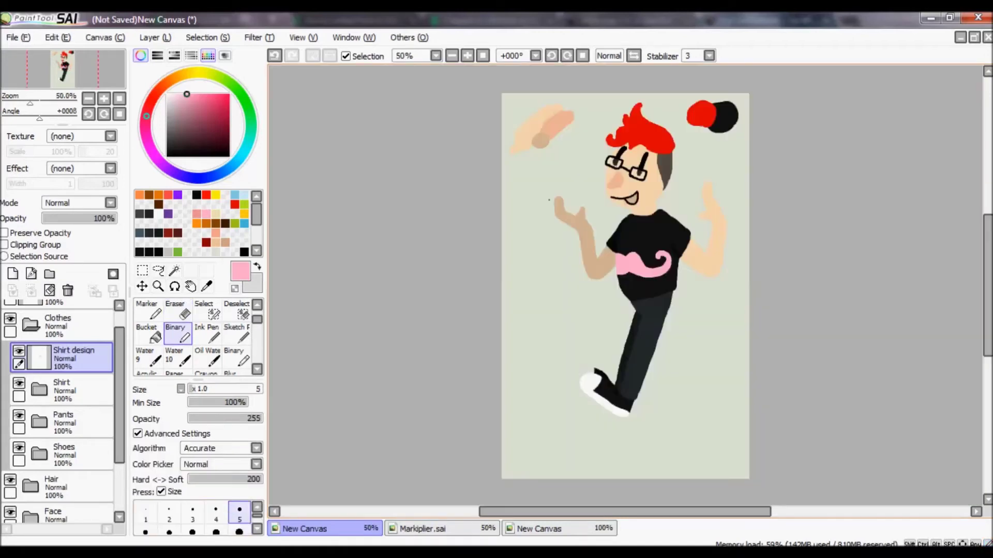
{"action": "key", "text": "e"}
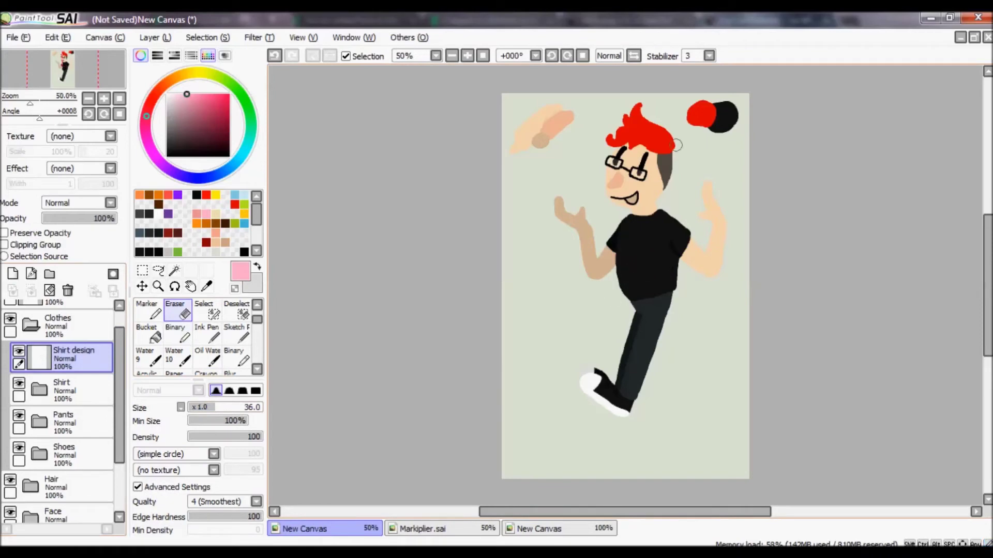
Step: Paint a pink curled moustache in the middle of the shirt front with the size 10 Binary pen
{"action": "key", "text": "e"}
{"action": "key", "text": "ctrl+plus"}
{"action": "key", "text": "ctrl+plus"}
{"action": "key", "text": "ctrl+plus"}
{"action": "key", "text": "ctrl+z"}
{"action": "left_click_drag", "start_coordinate": [452, 260], "coordinate": [522, 294]}
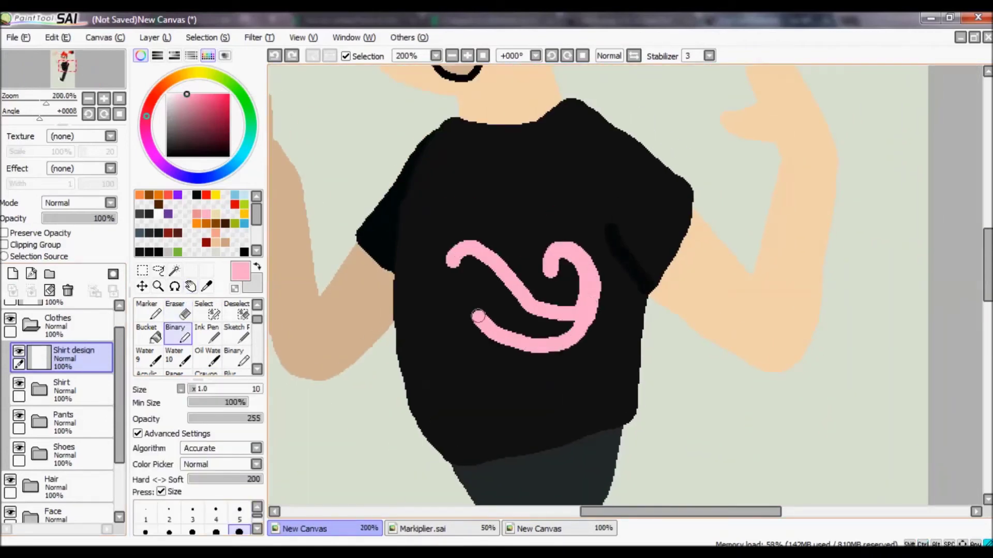
{"action": "scroll", "coordinate": [414, 323], "scroll_direction": "up", "scroll_amount": 3}
{"action": "mouse_move", "coordinate": [368, 262]}
{"action": "left_mouse_down"}
{"action": "mouse_move", "coordinate": [390, 261]}
{"action": "mouse_move", "coordinate": [559, 355]}
{"action": "mouse_move", "coordinate": [800, 251]}
{"action": "left_mouse_up"}
{"action": "scroll", "coordinate": [801, 217], "scroll_direction": "down", "scroll_amount": 7}
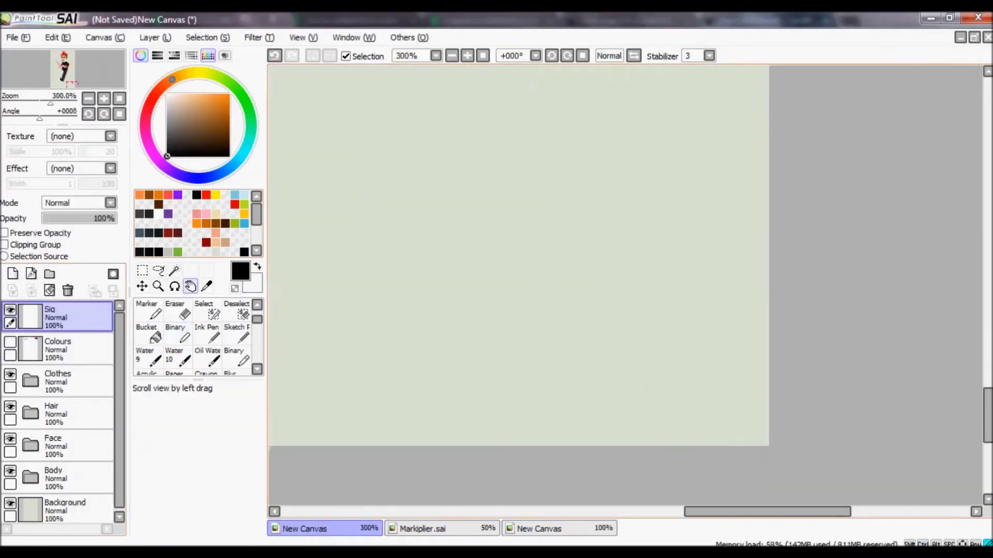
Step: Paint a black looped signature in the canvas's lower corner on the Sig layer with the size 10 Binary pen
{"action": "left_click_drag", "start_coordinate": [579, 362], "coordinate": [612, 421]}
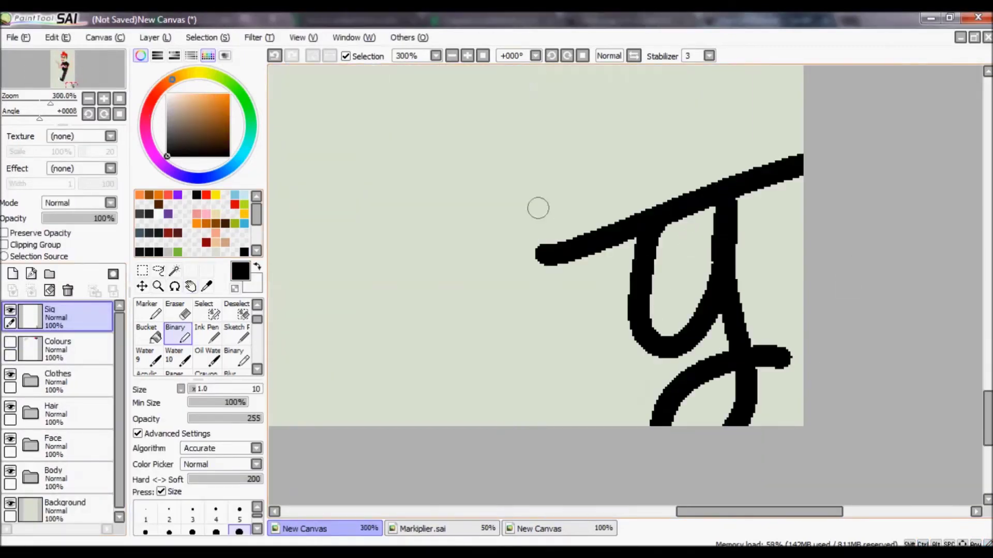
Step: Fill the Background layer with a dark red using the Bucket, trying different shades
{"action": "left_click", "coordinate": [65, 509]}
{"action": "left_click", "coordinate": [148, 334]}
{"action": "left_click", "coordinate": [543, 129]}
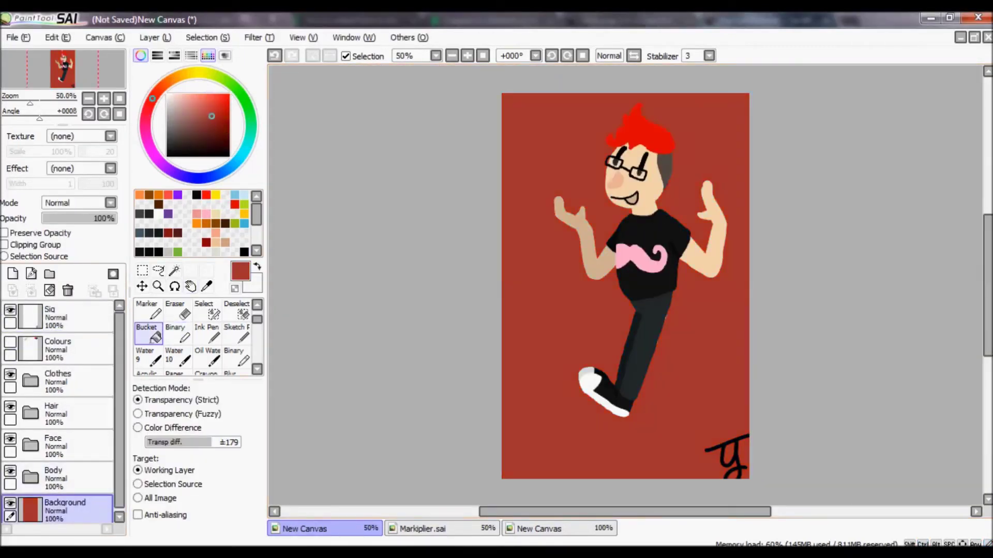
{"action": "left_click", "coordinate": [219, 125]}
{"action": "key", "text": "ctrl+z"}
Step: Smooth the outer edge of the trousers on the Leg1 layer with the size 36 Eraser
{"action": "left_click", "coordinate": [30, 381]}
{"action": "scroll", "coordinate": [647, 320], "scroll_direction": "up", "scroll_amount": 3}
{"action": "left_click", "coordinate": [776, 258]}
{"action": "left_click", "coordinate": [175, 333]}
{"action": "left_click", "coordinate": [518, 229], "text": "alt"}
{"action": "left_click", "coordinate": [78, 314]}
{"action": "key", "text": "e"}
{"action": "left_click_drag", "start_coordinate": [488, 435], "coordinate": [486, 450]}
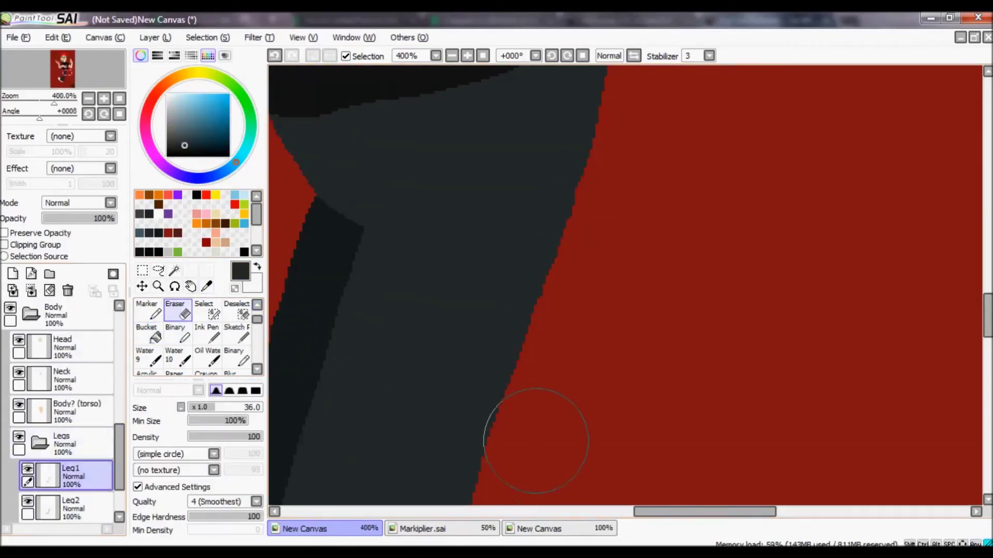
Step: Close the Body folder and refill the Background layer with a medium red using the Bucket
{"action": "scroll", "coordinate": [514, 411], "scroll_direction": "down", "scroll_amount": 5}
{"action": "left_click", "coordinate": [57, 314]}
{"action": "left_click", "coordinate": [30, 314]}
{"action": "left_click", "coordinate": [65, 509]}
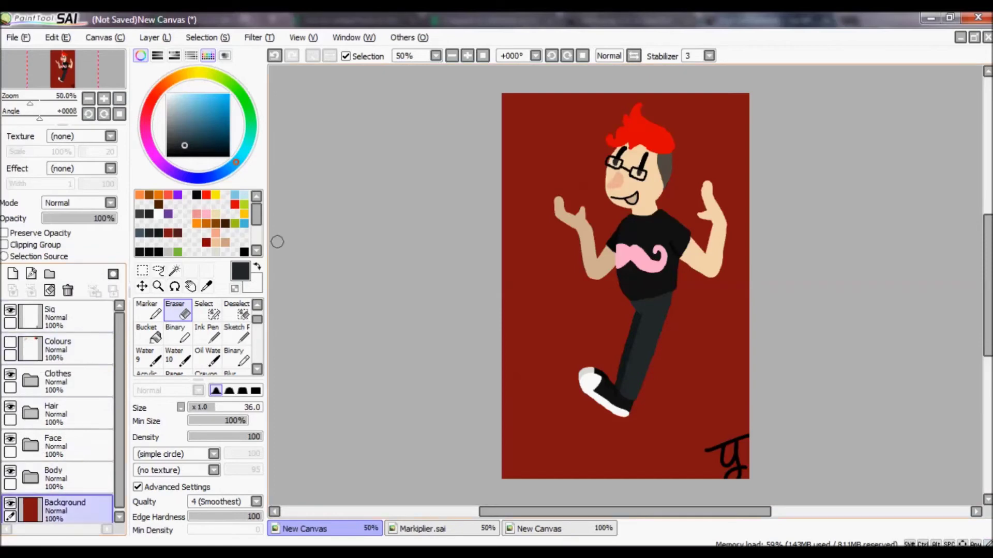
{"action": "left_click", "coordinate": [150, 334]}
{"action": "key", "text": "ctrl+z"}
Step: Smooth the outline of the raised hand and forearm on the Arm1 layer with the size 36 Eraser
{"action": "scroll", "coordinate": [626, 284], "scroll_direction": "up", "scroll_amount": 4}
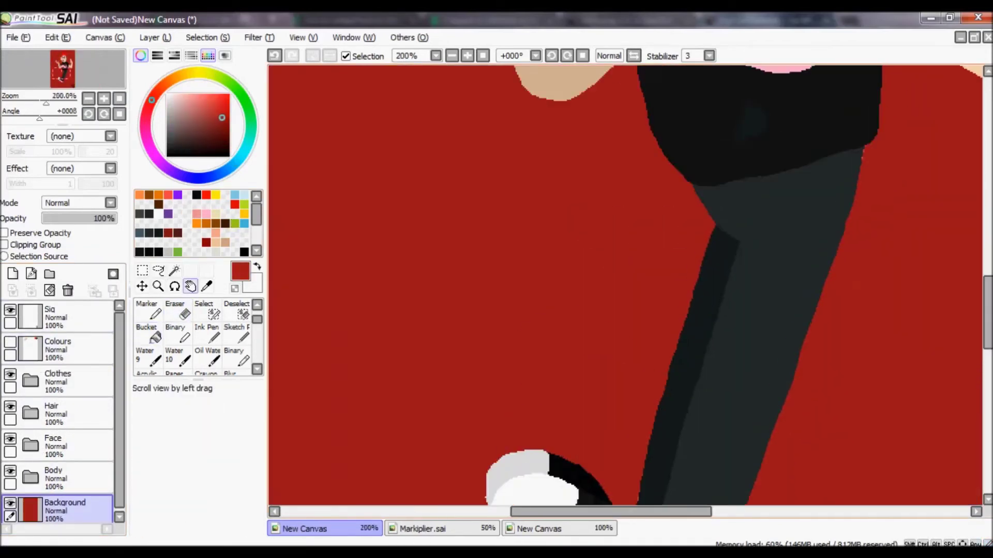
{"action": "left_click_drag", "start_coordinate": [595, 233], "coordinate": [646, 440]}
{"action": "scroll", "coordinate": [831, 310], "scroll_direction": "up", "scroll_amount": 3}
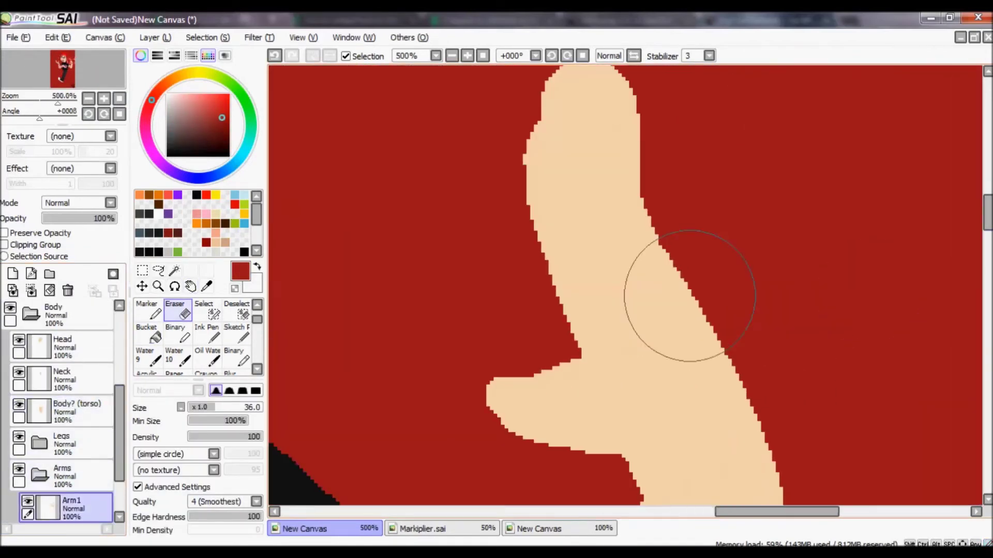
{"action": "key", "text": "e"}
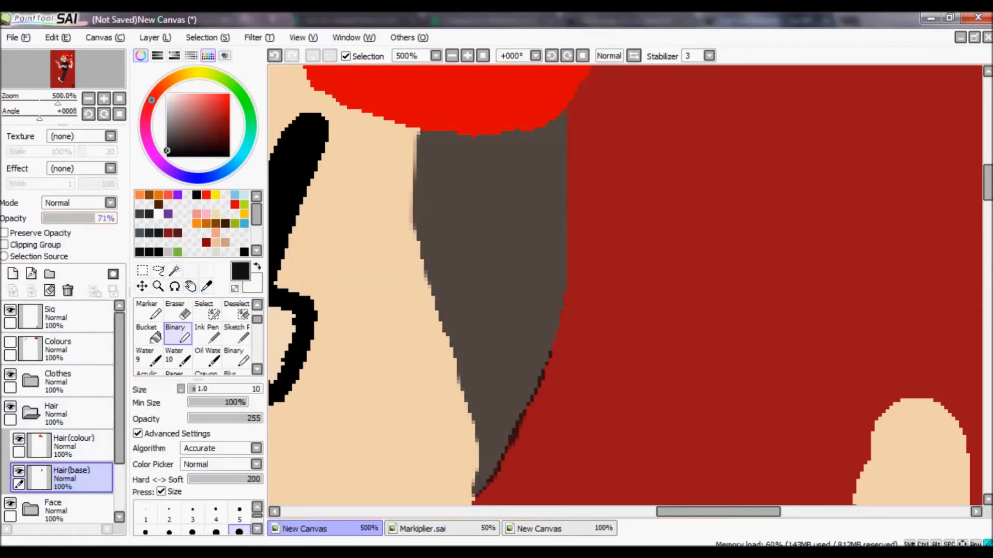
Step: Clean up the back edge of the grey side hair on the Hair(base) layer with the size 1 Eraser
{"action": "scroll", "coordinate": [598, 382], "scroll_direction": "up", "scroll_amount": 4}
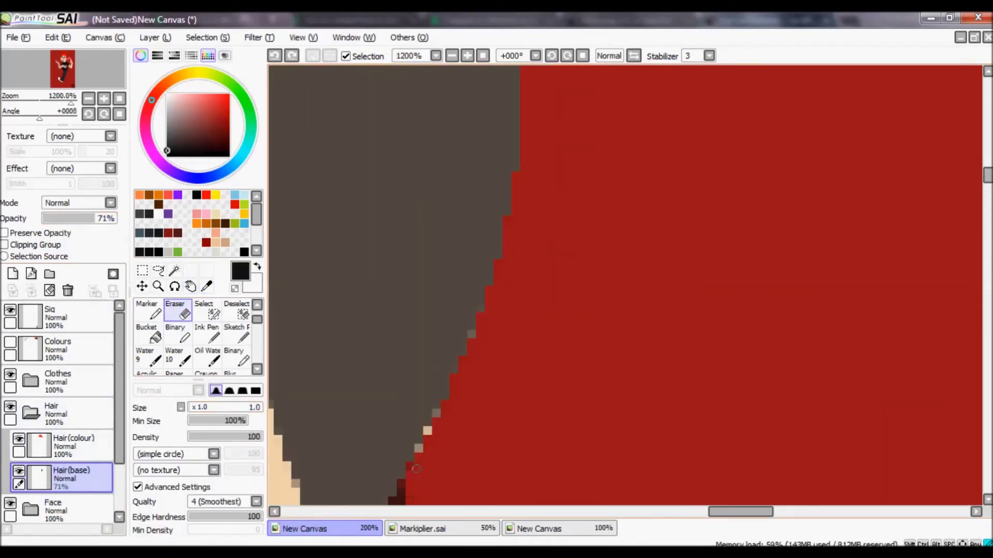
{"action": "left_click_drag", "start_coordinate": [425, 457], "coordinate": [515, 285]}
{"action": "key", "text": "n"}
{"action": "scroll", "coordinate": [508, 262], "scroll_direction": "down", "scroll_amount": 10}
Step: Save the canvas as Markiplier in SAI format in the SAI saves folder
{"action": "key", "text": "ctrl+s"}
{"action": "type", "text": "Markiplie"}
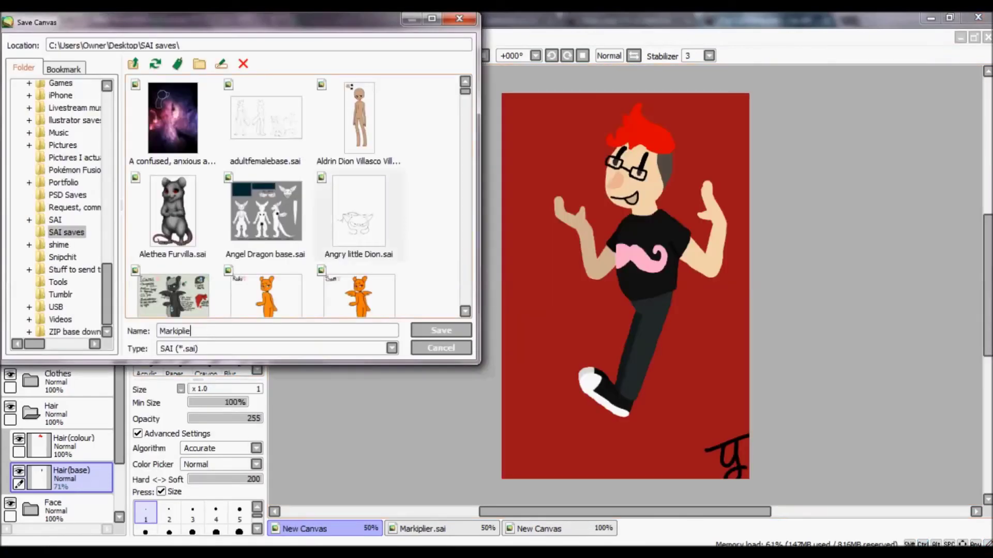
{"action": "type", "text": "Markiplier"}
{"action": "key", "text": "Return"}
Step: Switch to Paint and open Markiplier.png
{"action": "left_click", "coordinate": [18, 35]}
{"action": "key", "text": "Escape"}
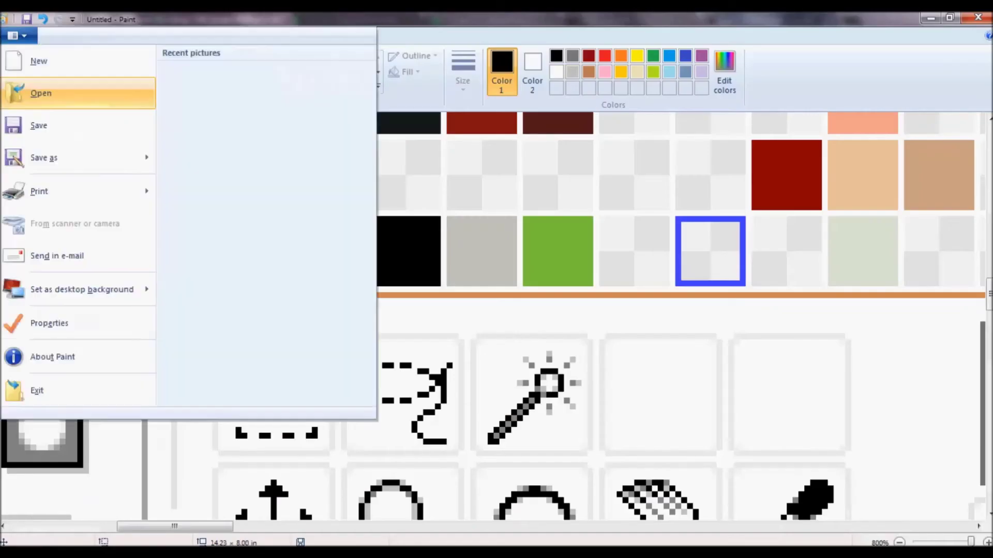
{"action": "left_click", "coordinate": [41, 93]}
{"action": "left_click", "coordinate": [66, 162]}
{"action": "left_click", "coordinate": [266, 328]}
{"action": "type", "text": "Ma"}
{"action": "left_click", "coordinate": [199, 382]}
{"action": "key", "text": "Return"}
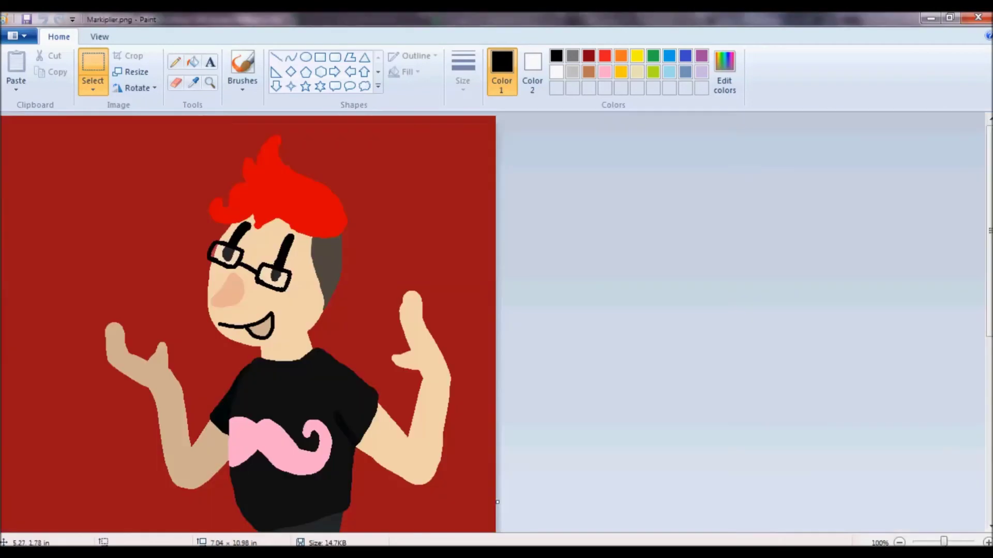
Step: Set Color 2 to the background's red and move the figure slightly left and down, keeping the signature in its corner
{"action": "key", "text": "ctrl+Page_Down"}
{"action": "left_click_drag", "start_coordinate": [187, 450], "coordinate": [249, 502]}
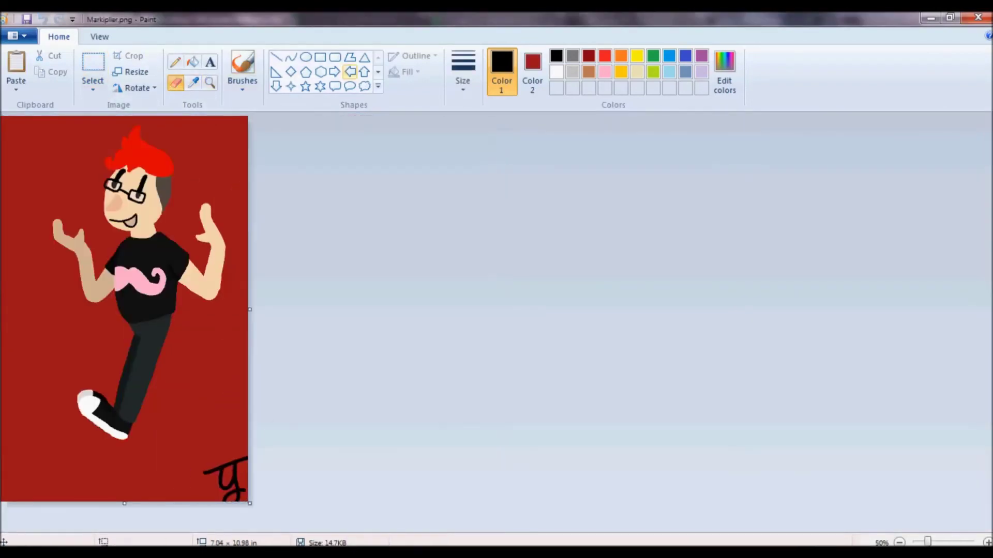
{"action": "key", "text": "ctrl+a"}
{"action": "left_click_drag", "start_coordinate": [187, 431], "coordinate": [171, 452]}
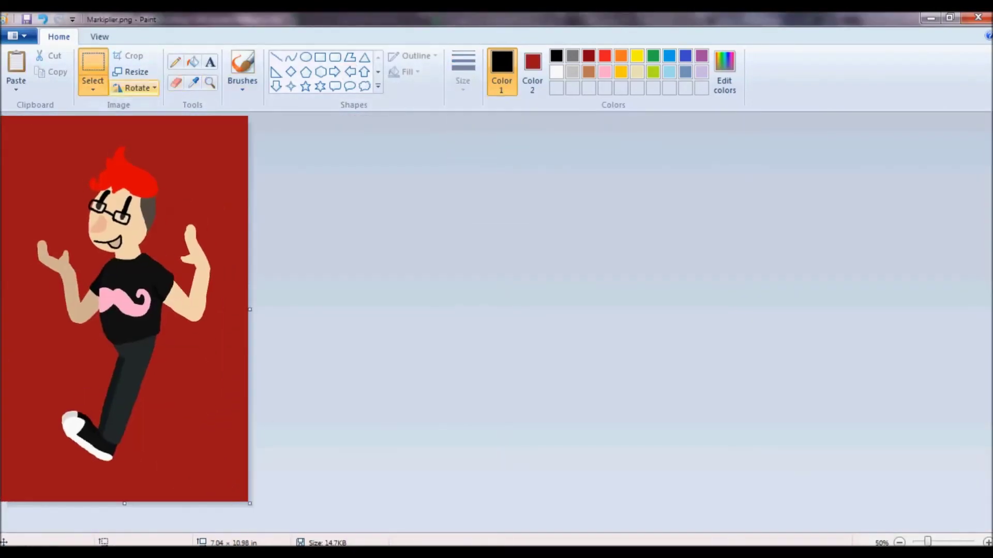
{"action": "key", "text": "ctrl+Page_Up"}
{"action": "scroll", "coordinate": [496, 320], "scroll_direction": "right", "scroll_amount": 3}
{"action": "scroll", "coordinate": [497, 320], "scroll_direction": "left", "scroll_amount": 3}
Step: Try three pointed gold outlines fanned around the front of the face with the Pencil
{"action": "key", "text": "alt+v"}
{"action": "key", "text": "alt+h"}
{"action": "scroll", "coordinate": [249, 320], "scroll_direction": "up", "scroll_amount": 7}
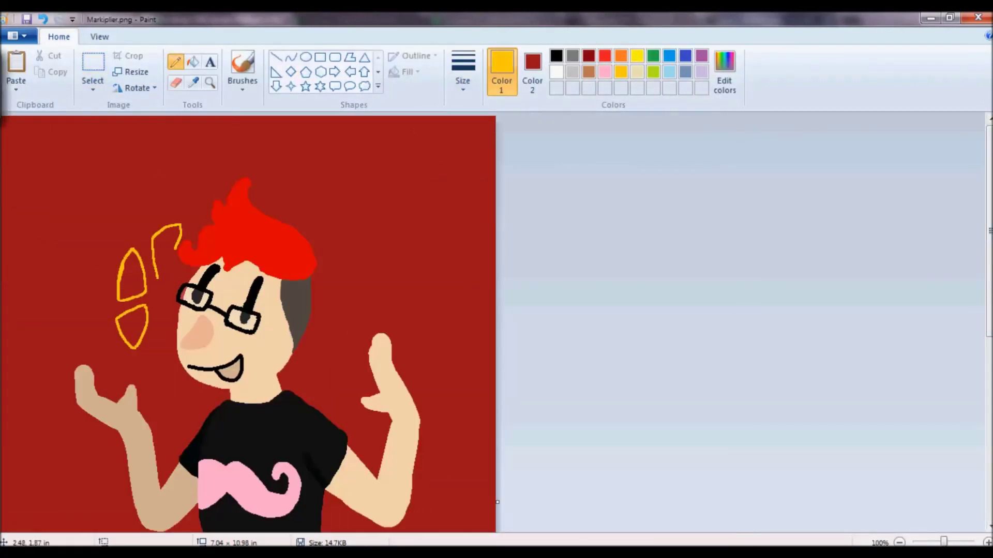
{"action": "key", "text": "ctrl+y"}
{"action": "key", "text": "ctrl+y"}
{"action": "key", "text": "ctrl+y"}
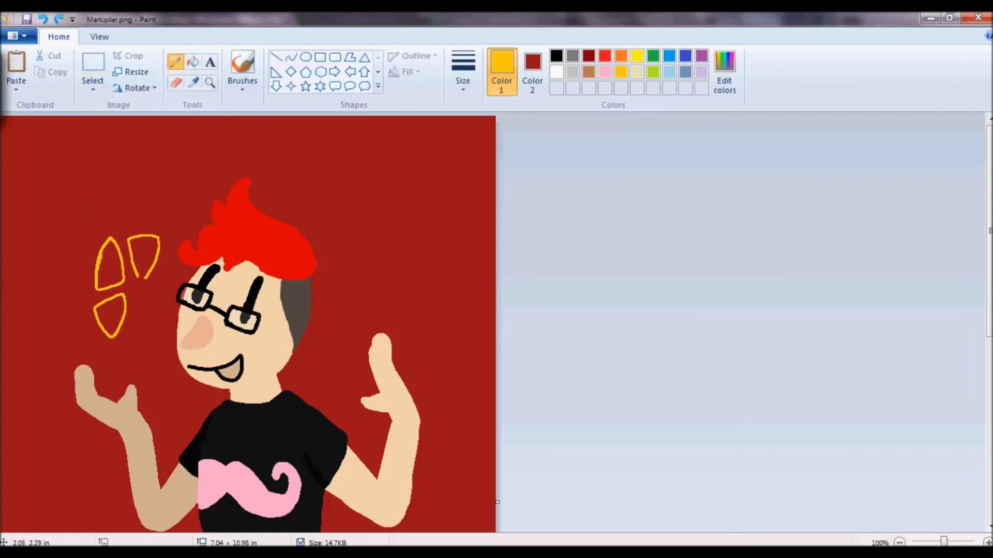
Step: Try the three gold outlines again farther from the face and remove them
{"action": "key", "text": "ctrl+y"}
{"action": "key", "text": "ctrl+y"}
{"action": "key", "text": "ctrl+y"}
{"action": "key", "text": "ctrl+y"}
{"action": "key", "text": "alt+v"}
{"action": "key", "text": "ctrl+Page_Down"}
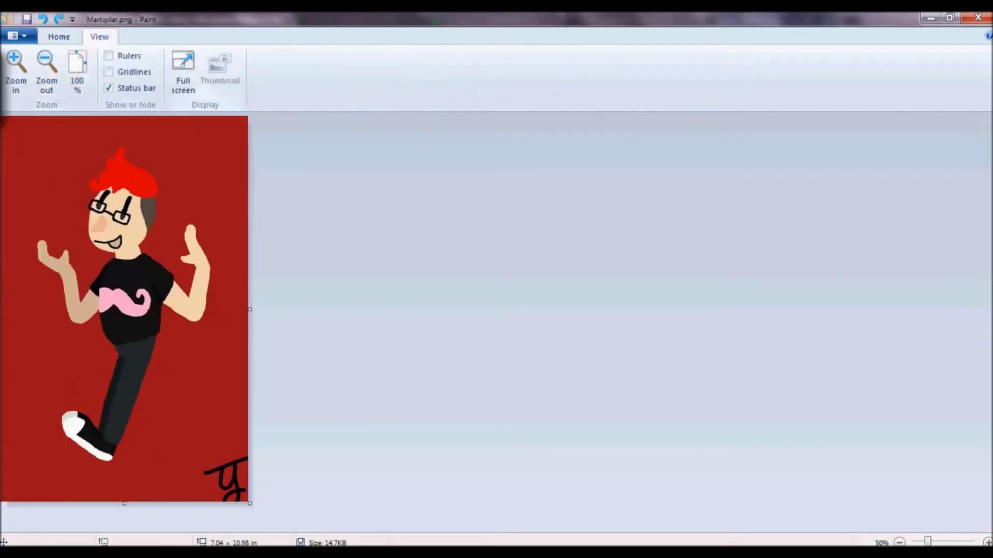
Step: Try a vertical column of gold Pencil outlines in front of the glasses and undo them
{"action": "key", "text": "ctrl+Page_Up"}
{"action": "key", "text": "ctrl+Page_Up"}
{"action": "key", "text": "ctrl+Page_Up"}
{"action": "key", "text": "alt+h"}
{"action": "key", "text": "ctrl+y"}
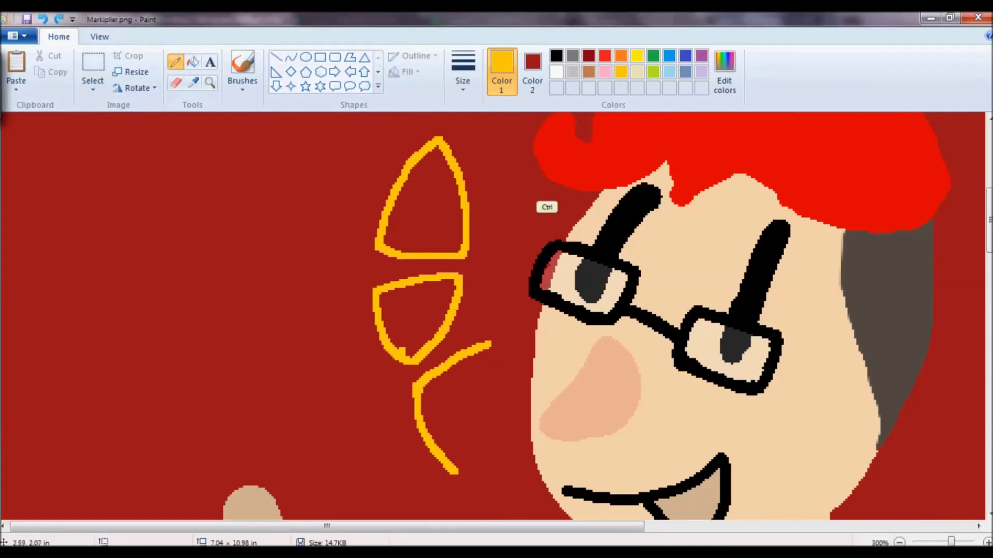
{"action": "key", "text": "ctrl+z"}
{"action": "key", "text": "ctrl+z"}
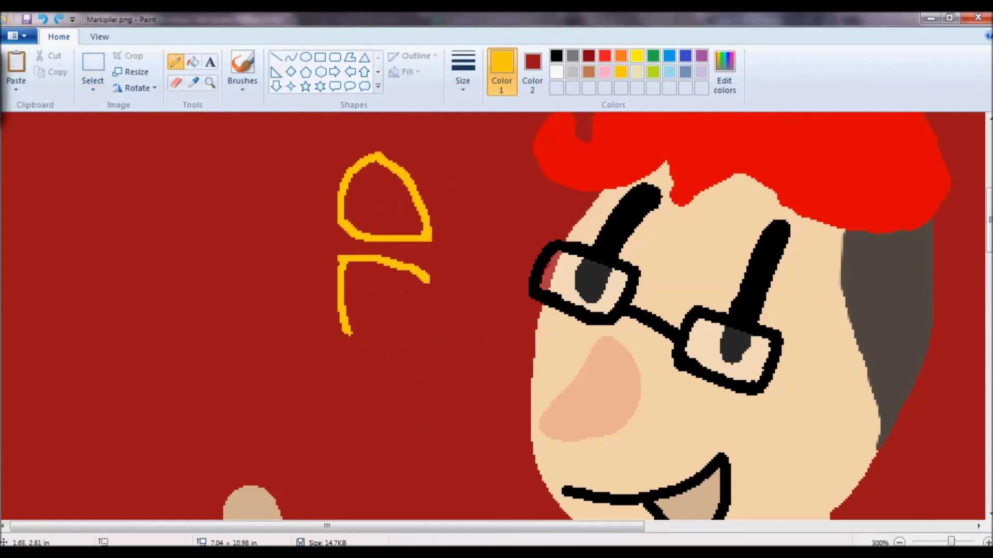
Step: Draw three stacked rounded wedges in front of the face with the Pencil and fill them with gold
{"action": "key", "text": "ctrl+y"}
{"action": "key", "text": "ctrl+y"}
{"action": "key", "text": "ctrl+y"}
{"action": "key", "text": "ctrl+y"}
{"action": "key", "text": "ctrl+y"}
{"action": "key", "text": "ctrl+y"}
{"action": "key", "text": "ctrl+z"}
{"action": "key", "text": "ctrl+z"}
{"action": "key", "text": "ctrl+z"}
{"action": "key", "text": "ctrl+z"}
{"action": "key", "text": "ctrl+z"}
{"action": "key", "text": "ctrl+z"}
{"action": "key", "text": "ctrl+Page_Down"}
{"action": "key", "text": "ctrl+Page_Down"}
{"action": "key", "text": "alt+v"}
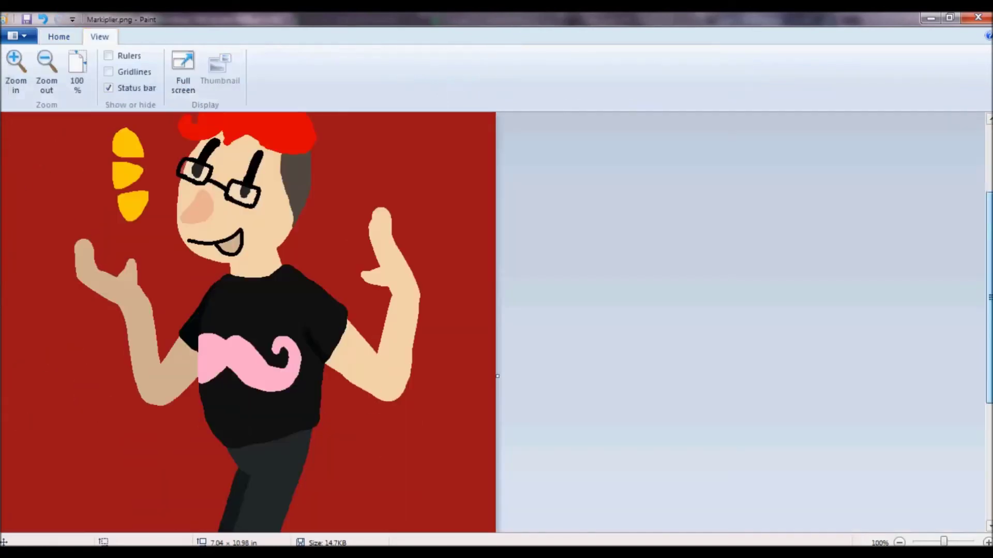